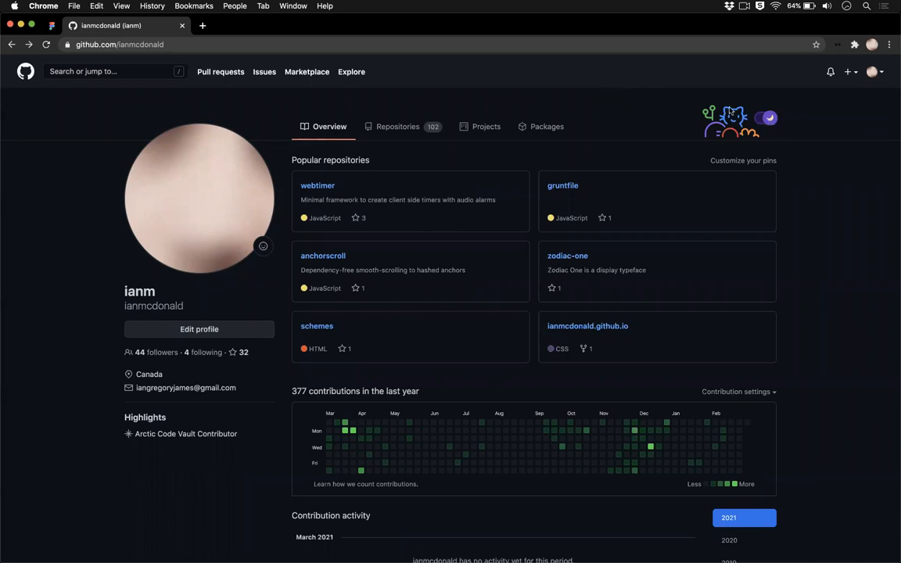
left_click(766, 121)
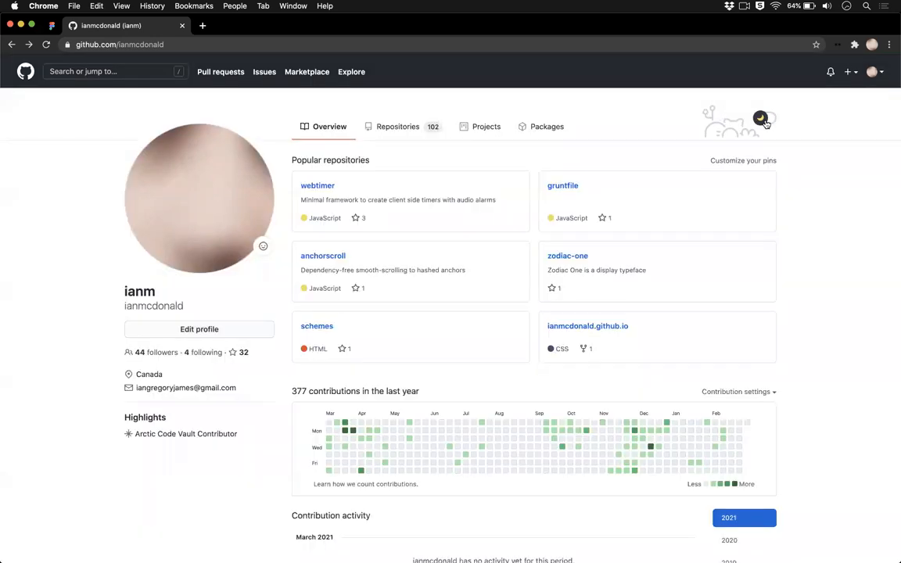
left_click(766, 121)
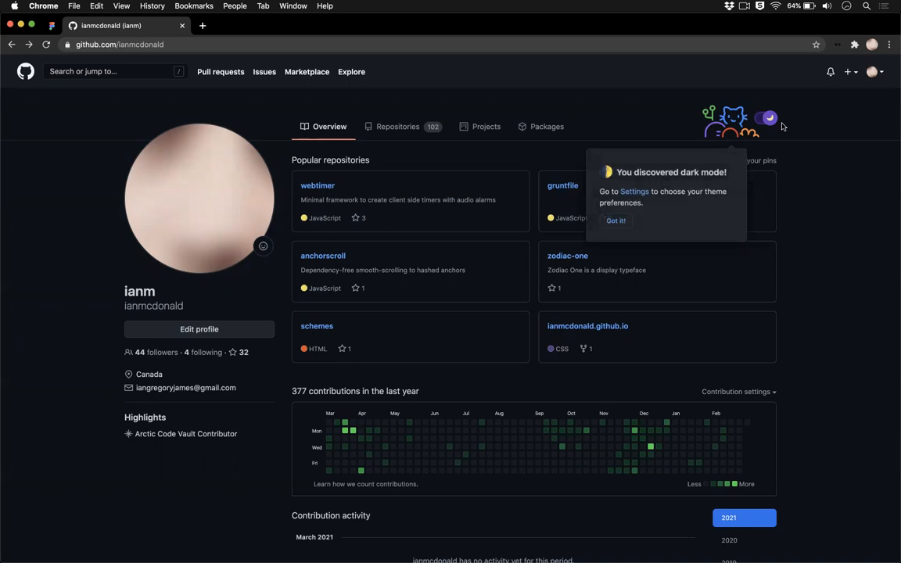
left_click(765, 119)
left_click(762, 119)
Step: Open the form for creating a new repository
left_click(850, 74)
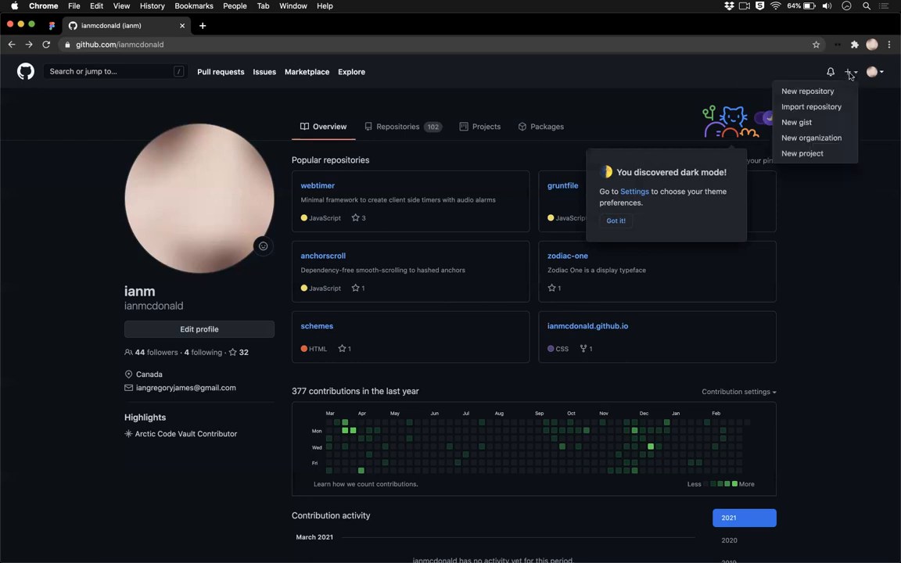
left_click(809, 92)
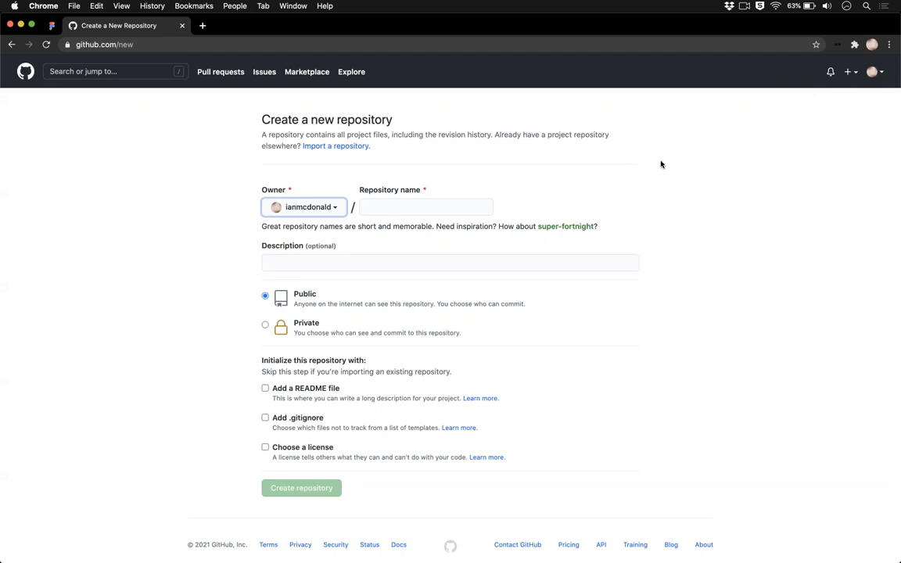
left_click(478, 205)
type("pe")
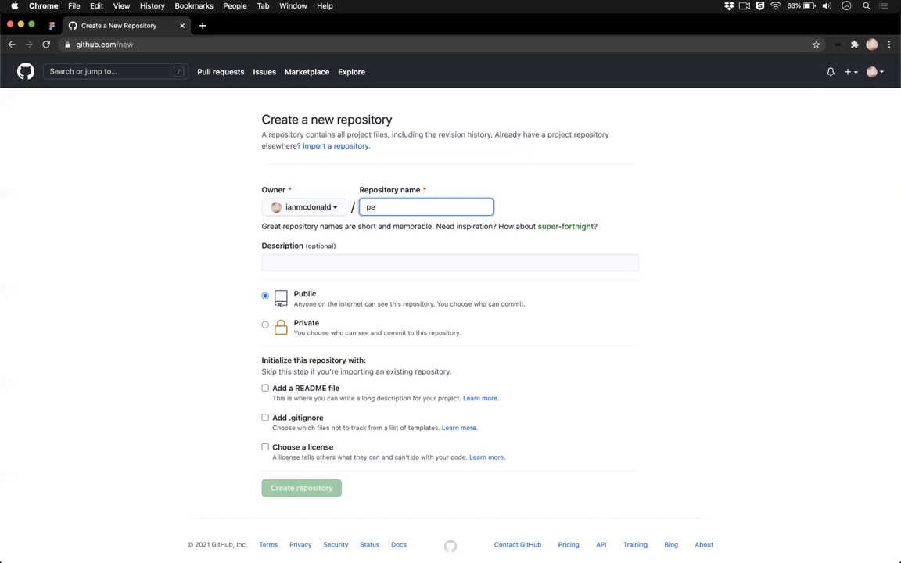
type("rsonal-site")
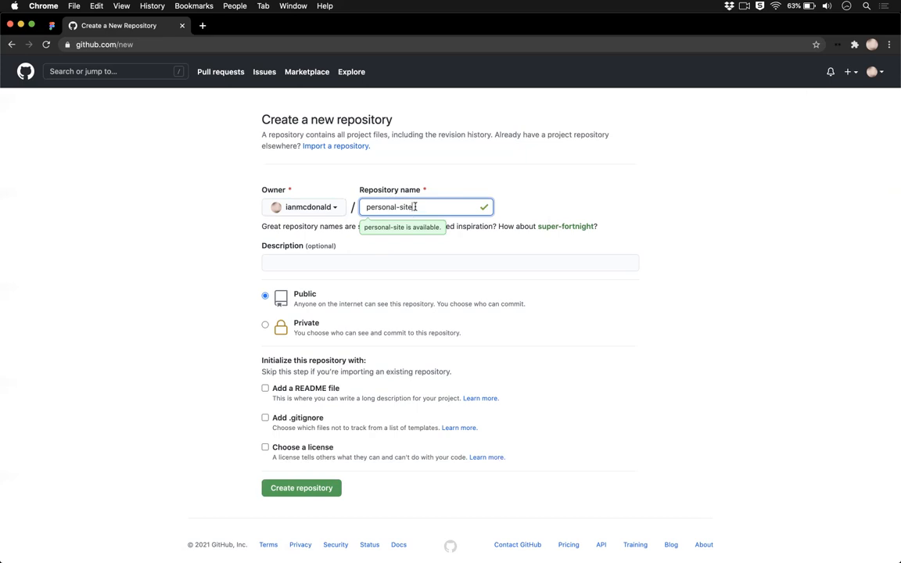
left_click_drag(411, 207, 397, 205)
left_click(406, 212)
left_click(402, 211)
key("super+a")
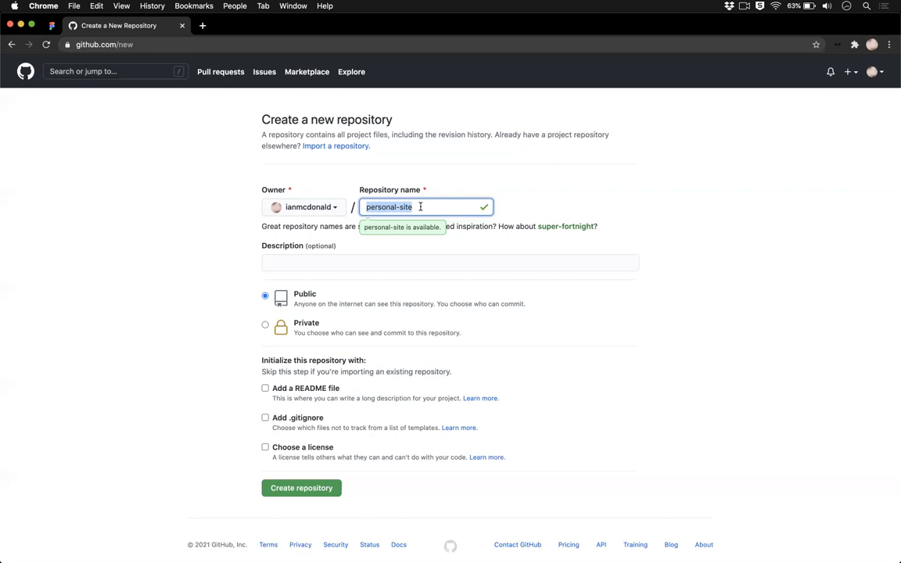
key("BackSpace")
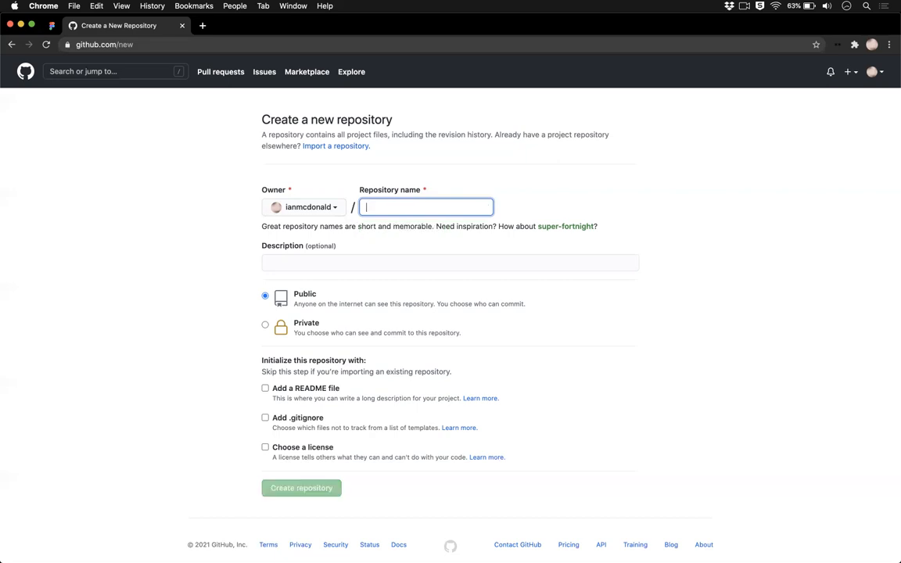
Step: Name the new public repository "example" and create it without a description or initial files
type("example")
left_click(339, 248)
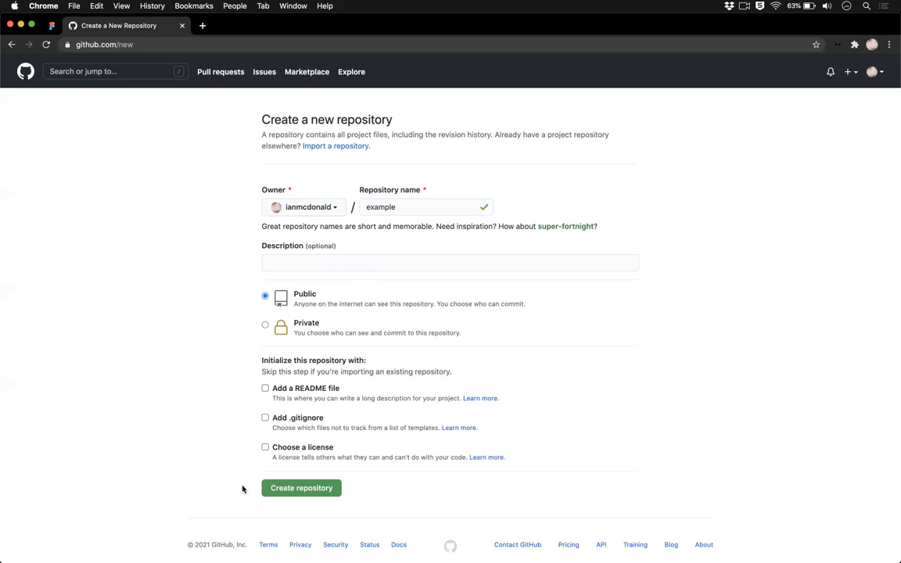
left_click(318, 490)
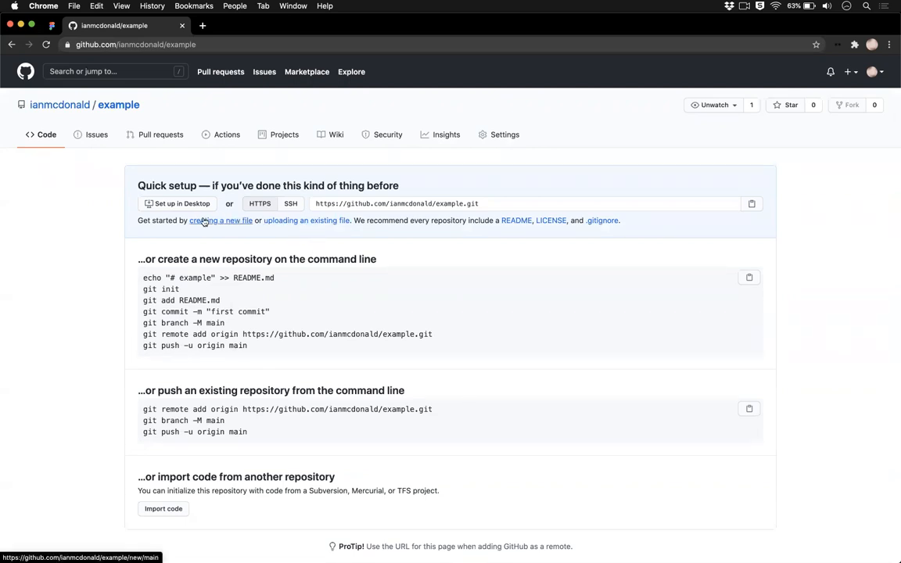
Step: Open the example repository's page for uploading existing files, without choosing files through the file dialog
left_click(308, 223)
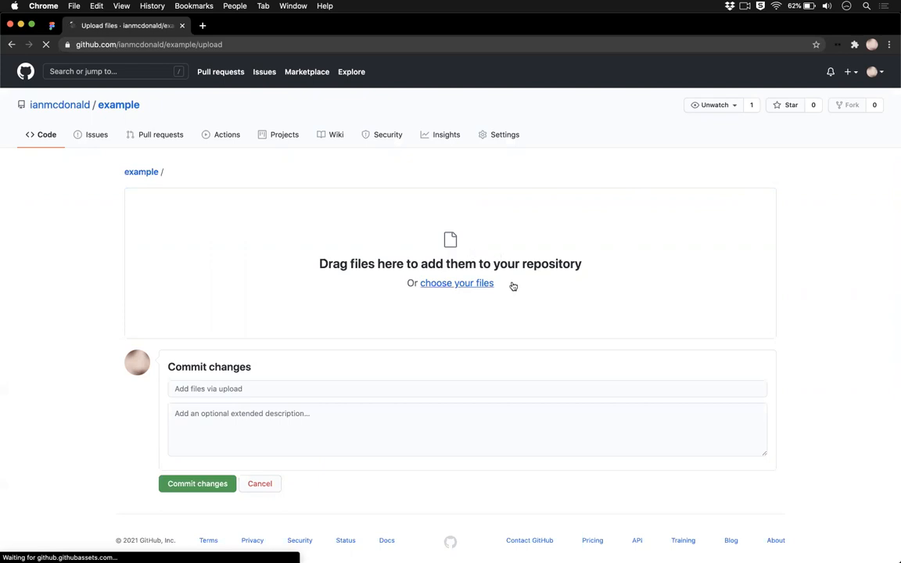
left_click(473, 285)
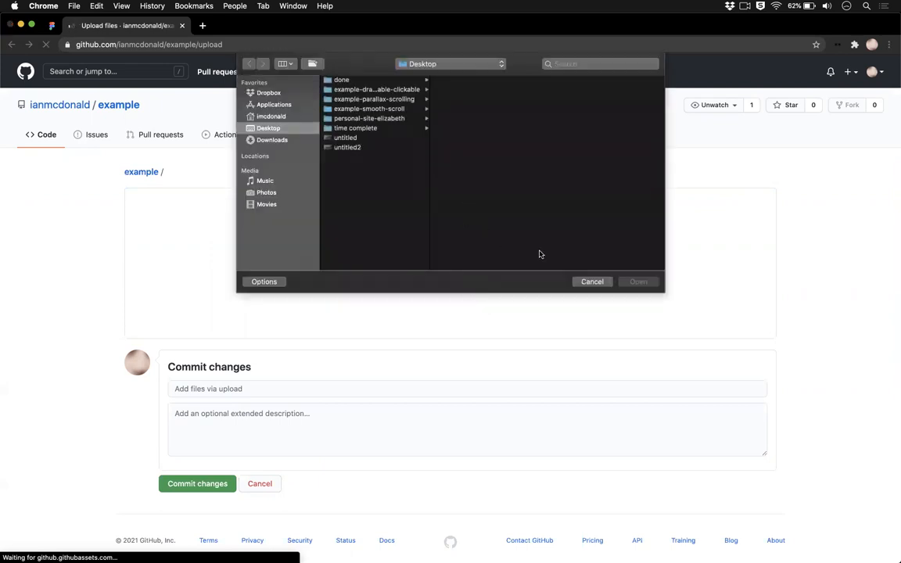
left_click(591, 282)
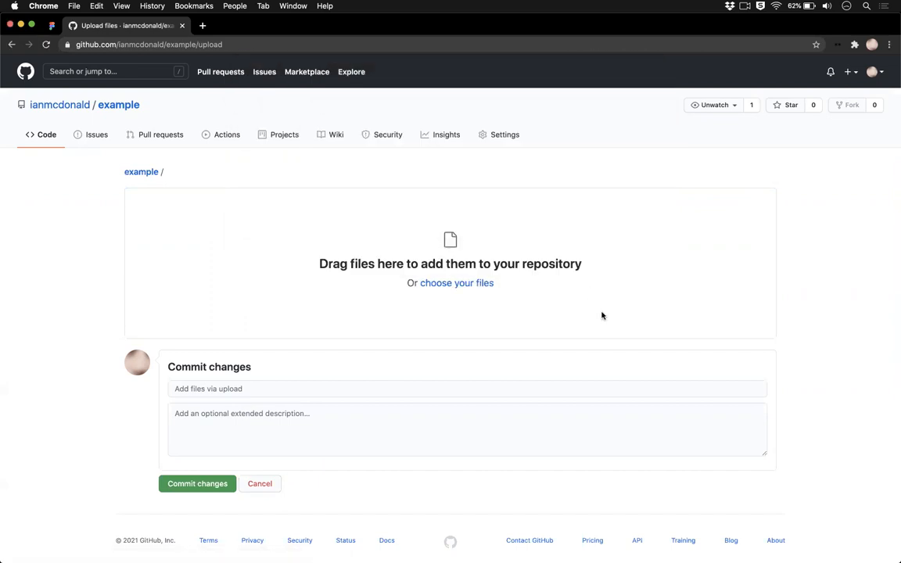
Step: Switch to Finder, move its window clear of the upload area's left half and expand the example folder in Downloads
key("super+Tab")
key("super+Tab")
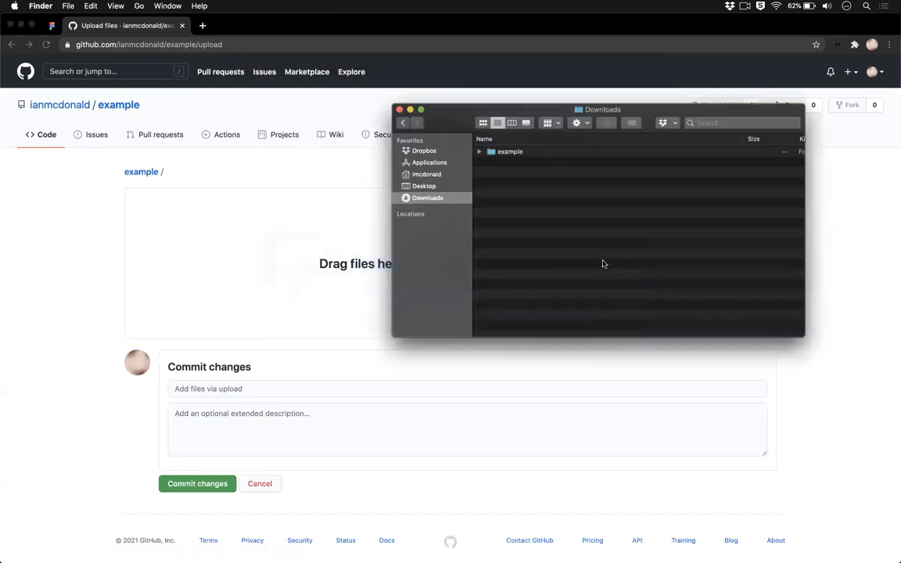
left_click_drag(461, 124, 575, 267)
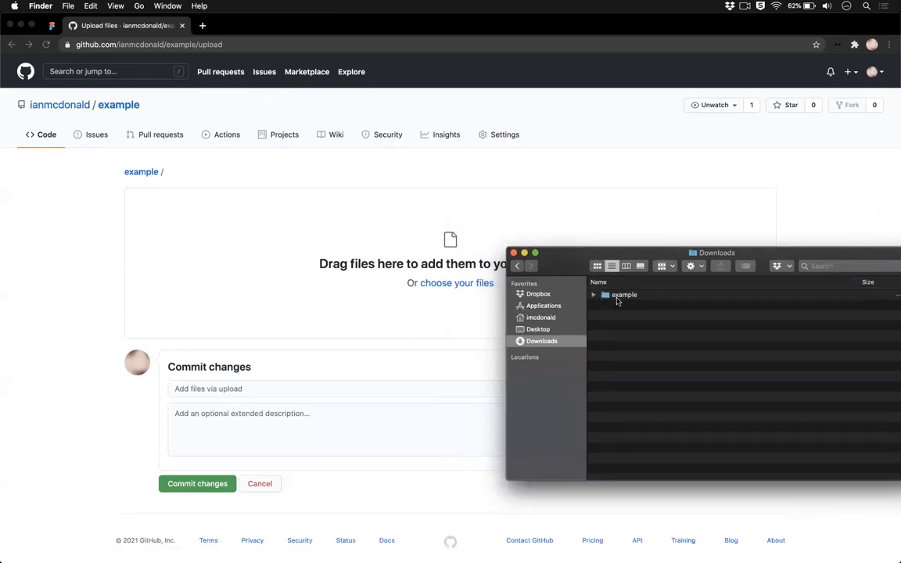
left_click_drag(607, 298, 627, 317)
left_click(593, 295)
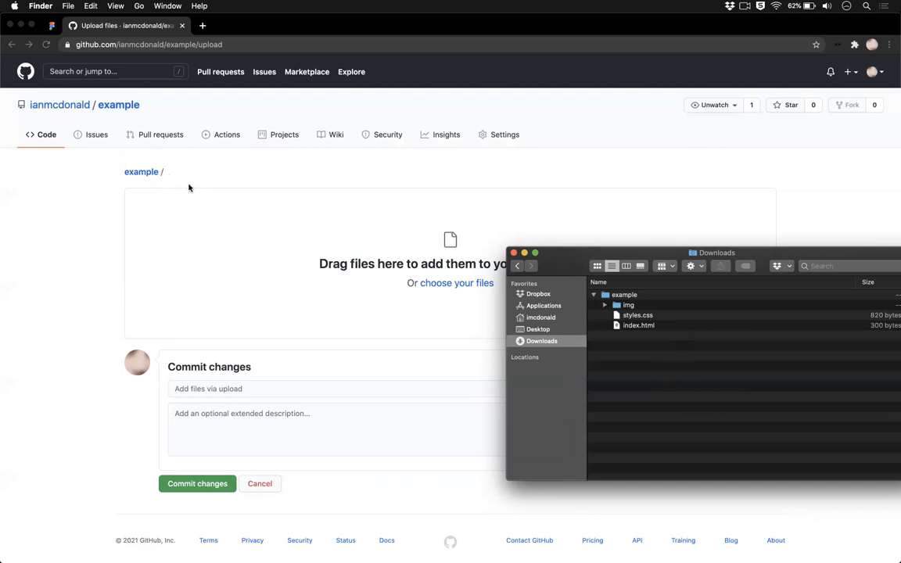
Step: Examine the local website files in the example folder, including the contents of its img subfolder
left_click(631, 305)
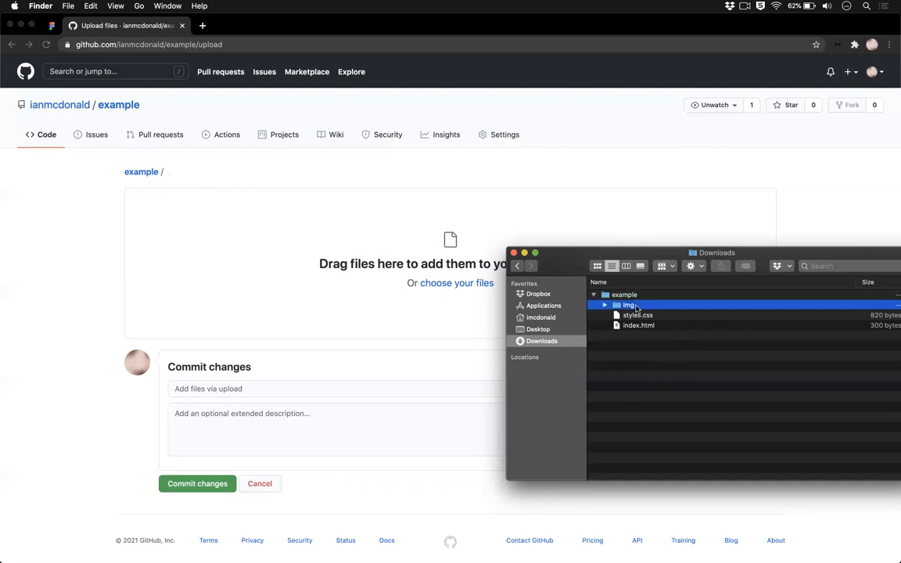
left_click(647, 326, "shift")
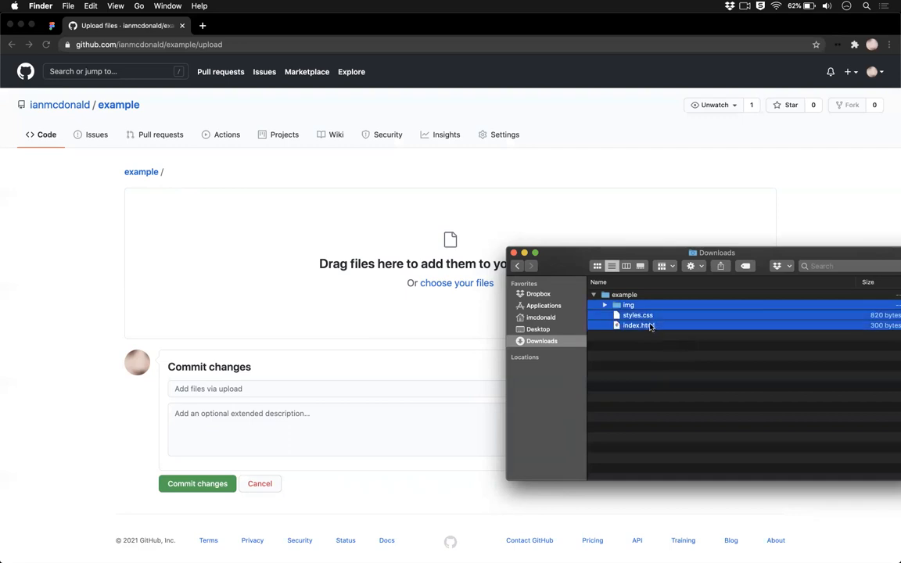
left_click(605, 305)
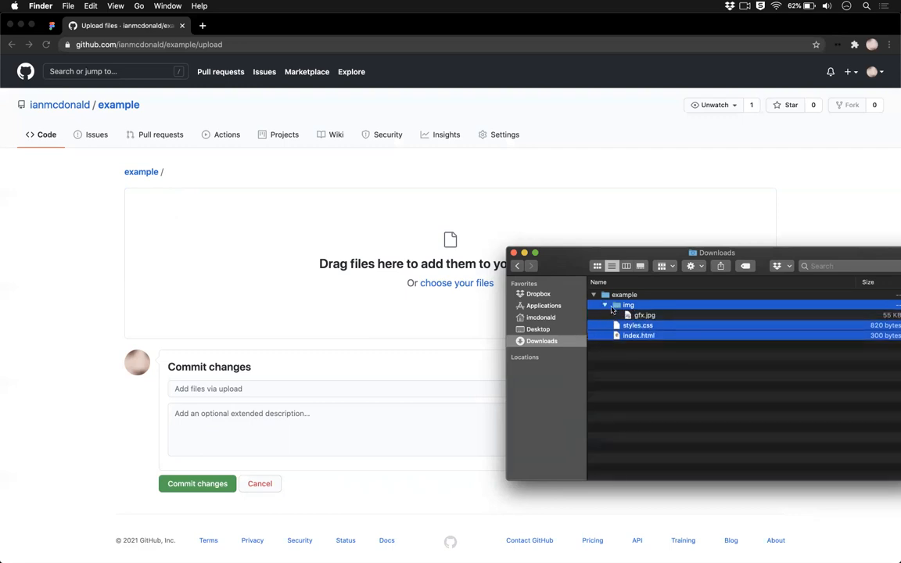
left_click_drag(664, 258, 633, 243)
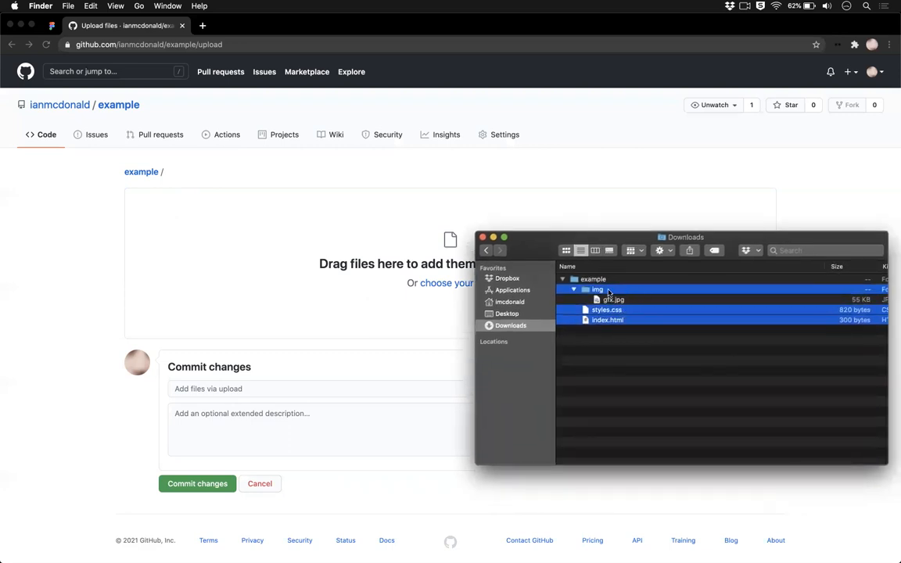
left_click(575, 291)
left_click(611, 331)
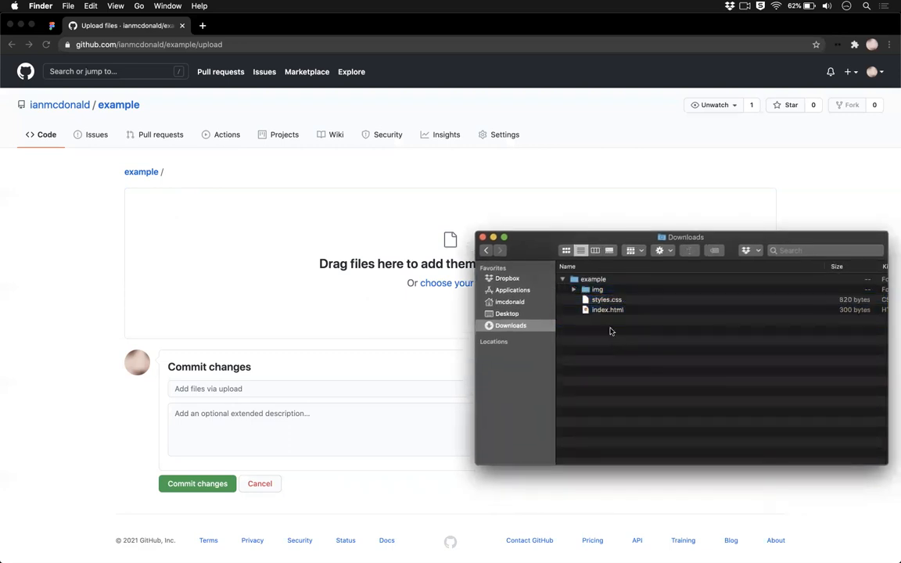
left_click_drag(611, 326, 611, 294)
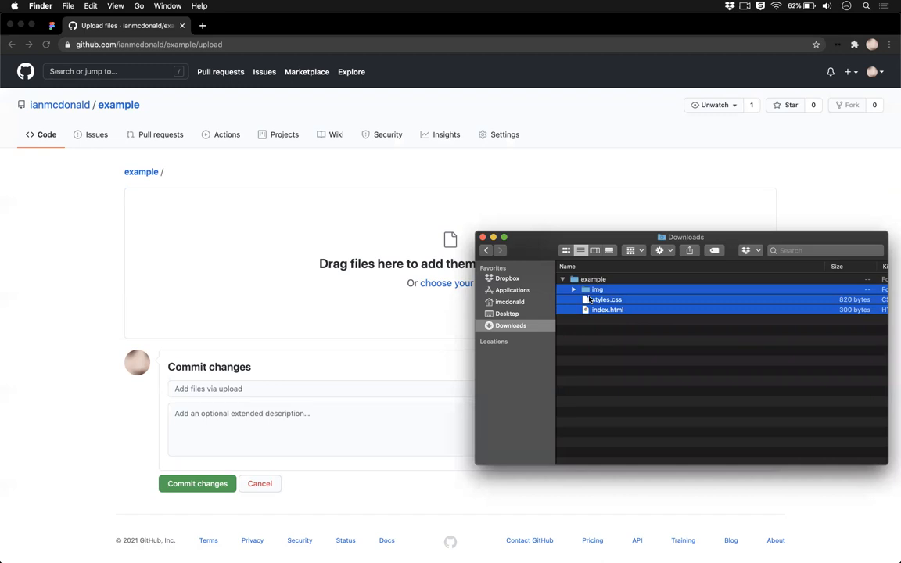
left_click(574, 290)
left_click(614, 300)
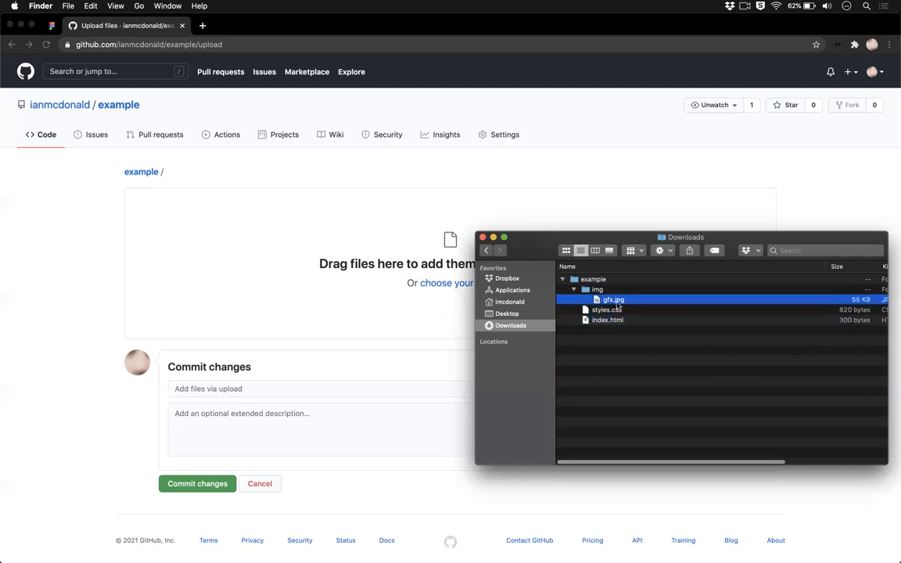
left_click(345, 270)
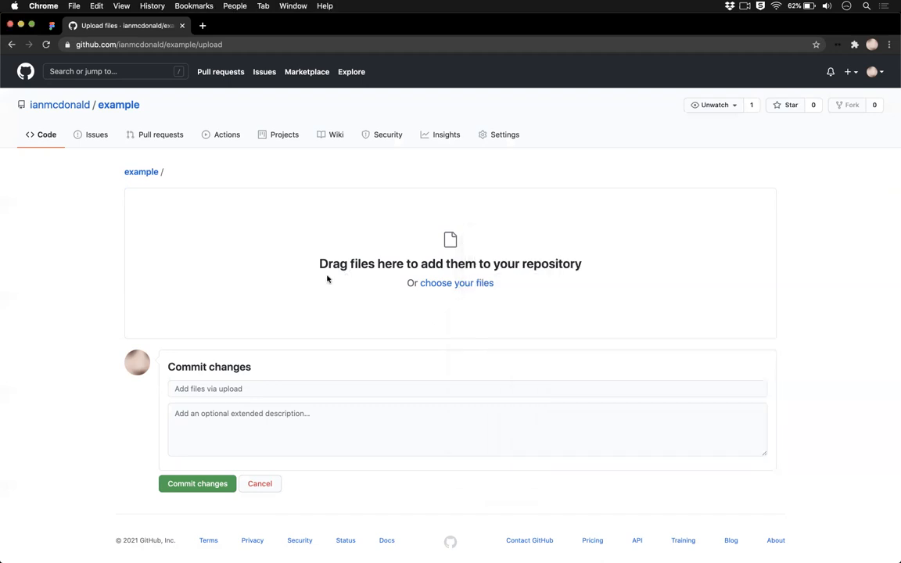
key("super+Tab")
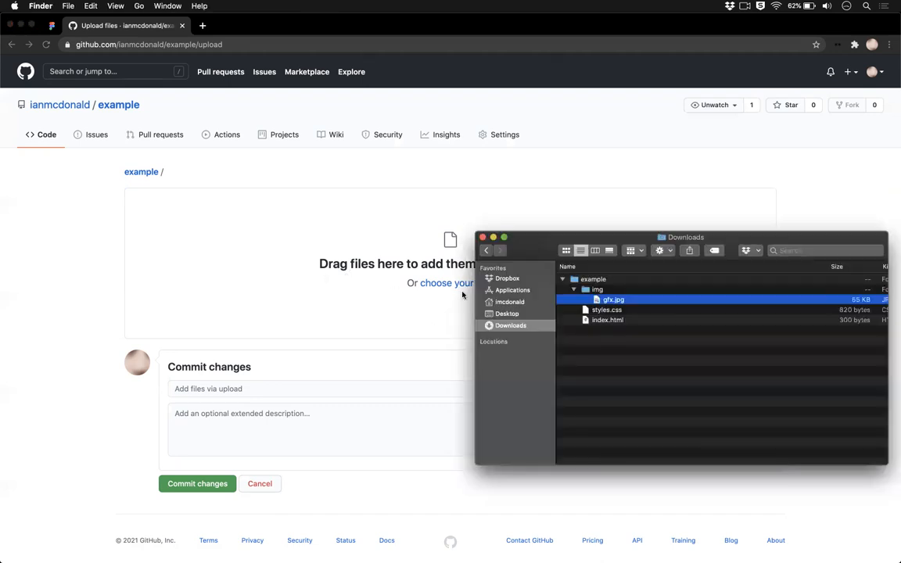
Step: Collapse the img folder and add img, styles.css and index.html together to the repository's upload area
left_click(569, 294)
left_click(573, 290)
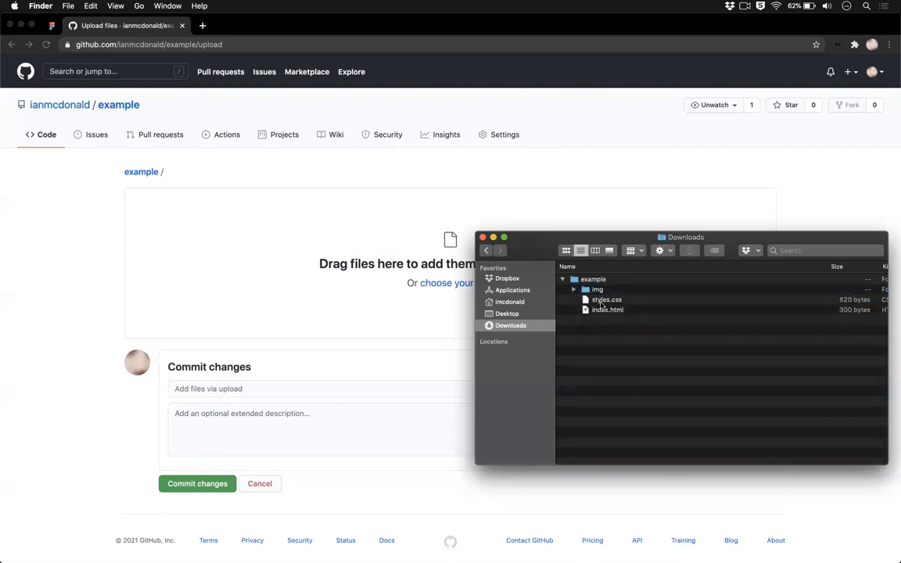
left_click(604, 310, "shift")
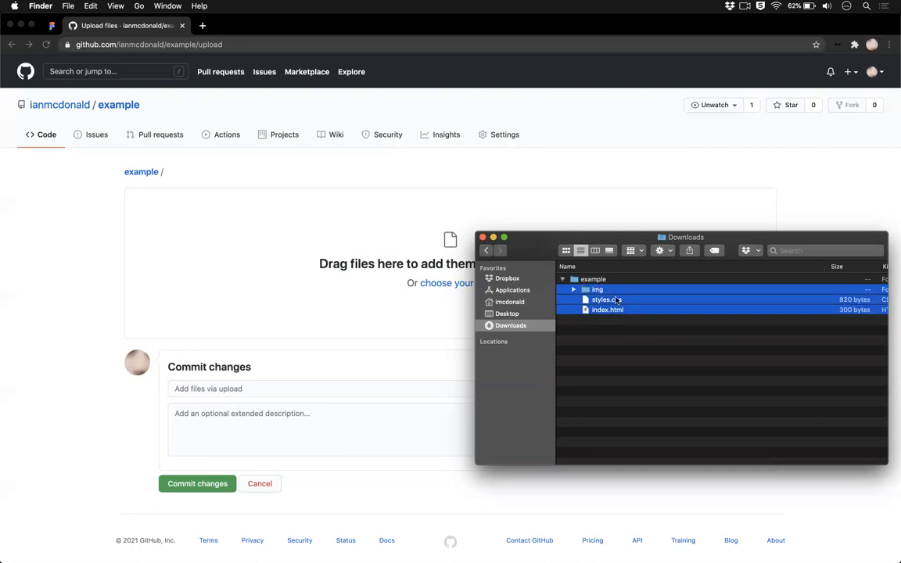
left_click_drag(623, 301, 284, 263)
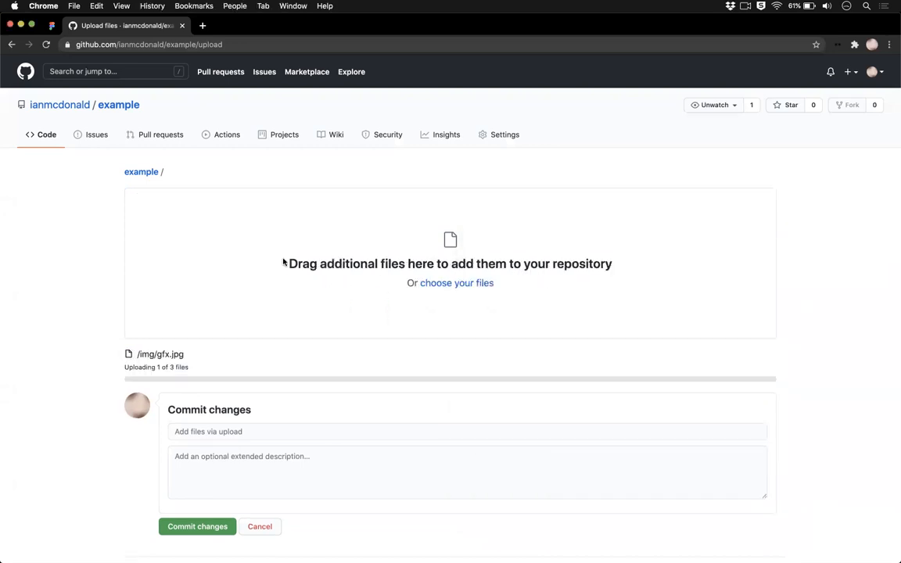
Step: Commit the uploaded files to the repository with the message "Initial upload"
scroll(32, 405, "down", 3)
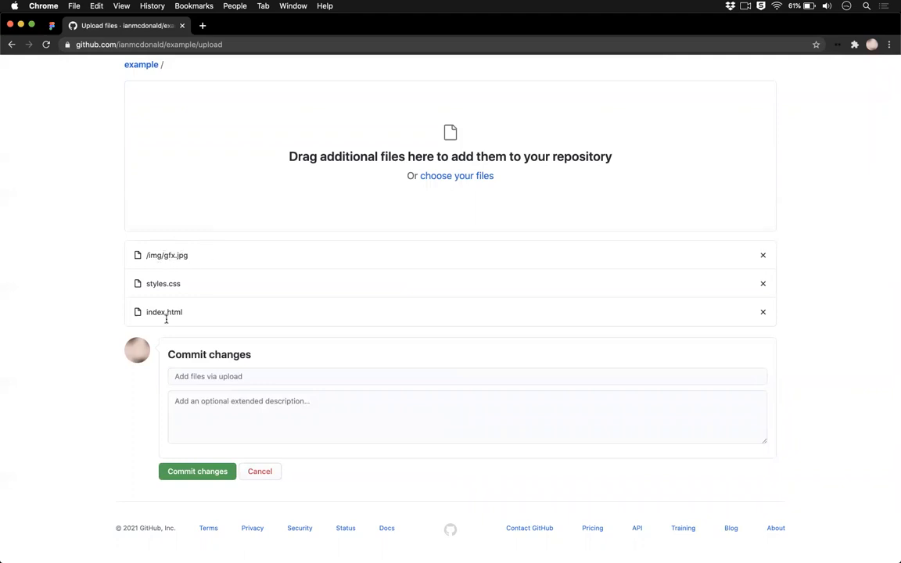
left_click(210, 377)
type("Initial up")
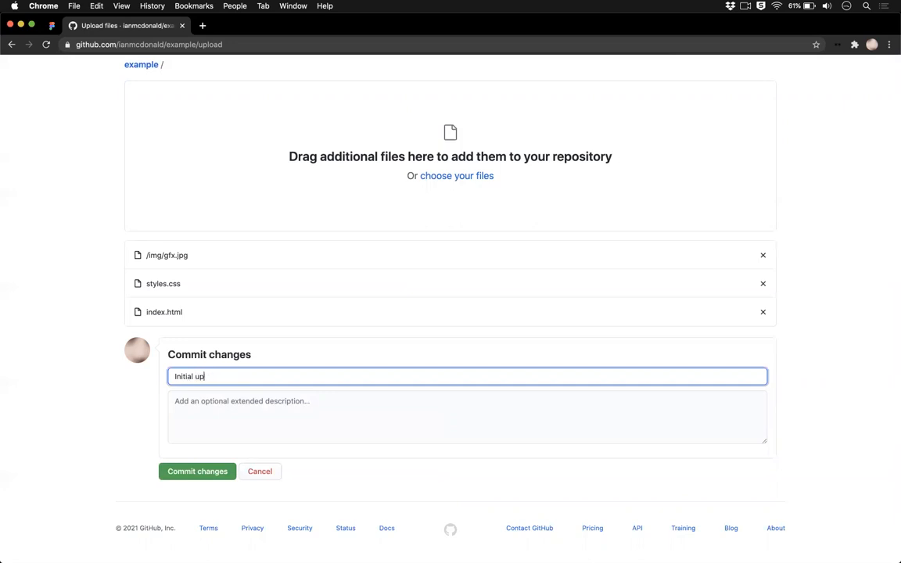
type("load")
left_click(191, 471)
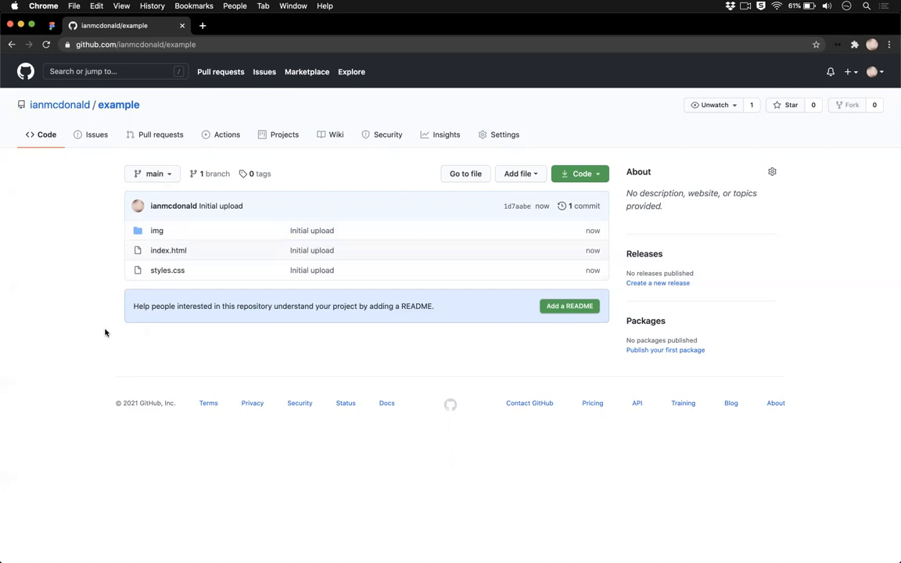
Step: Compare the repository's file list with the local example folder in Finder
key("super+Tab")
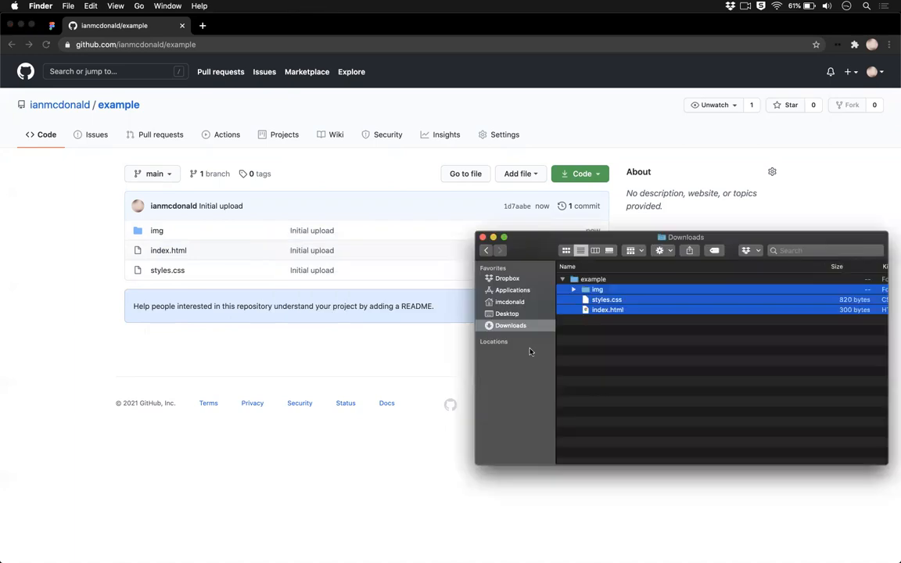
left_click(398, 362)
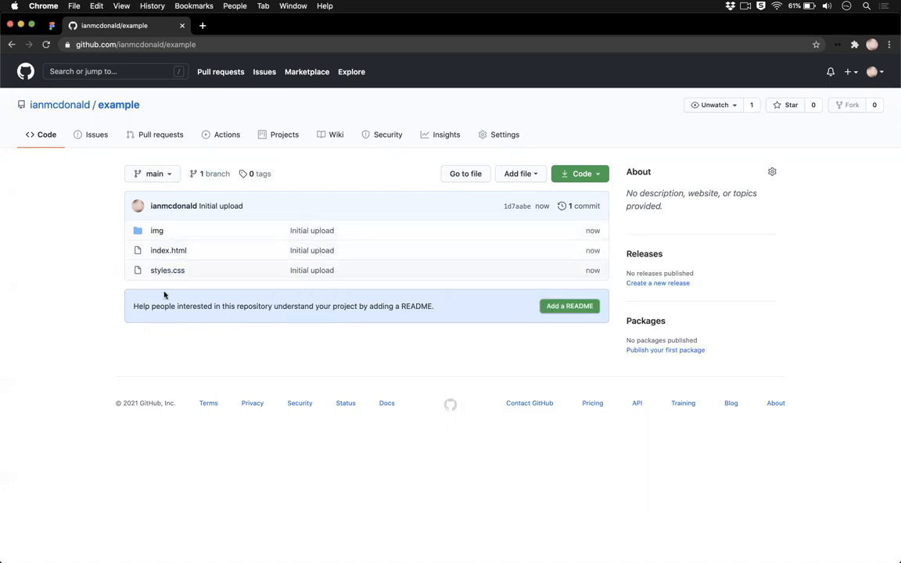
key("super+Tab")
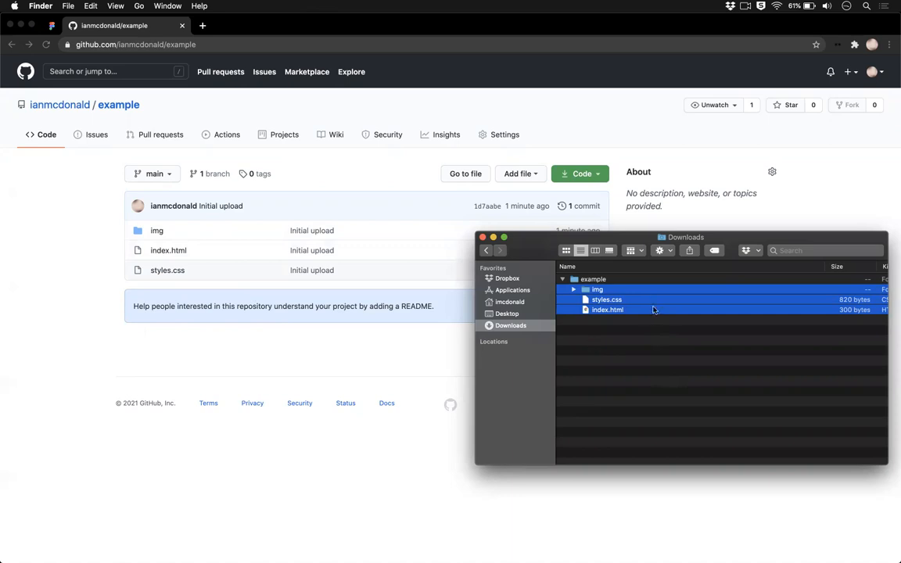
Step: Add index.html from the local example folder to the repository's upload area again and cancel the upload without committing
left_click(617, 338)
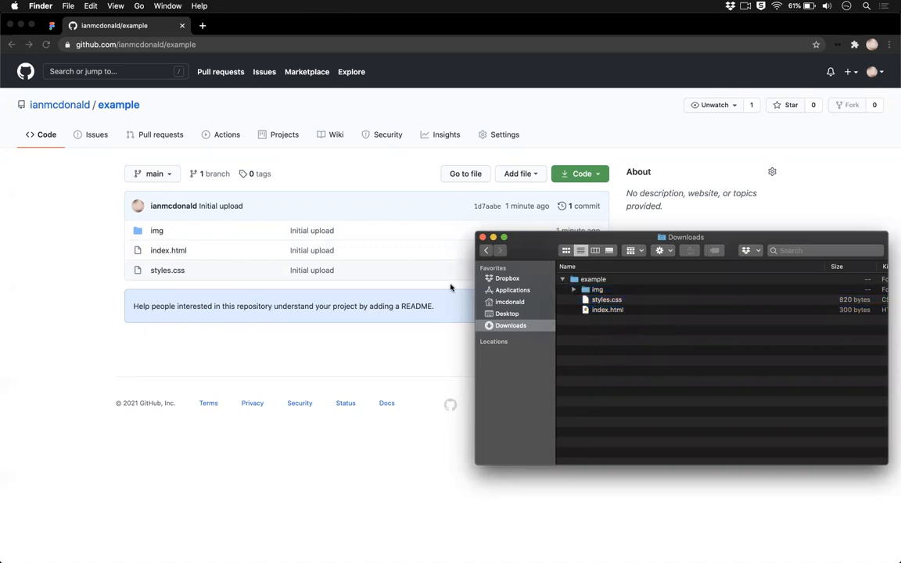
left_click(614, 310)
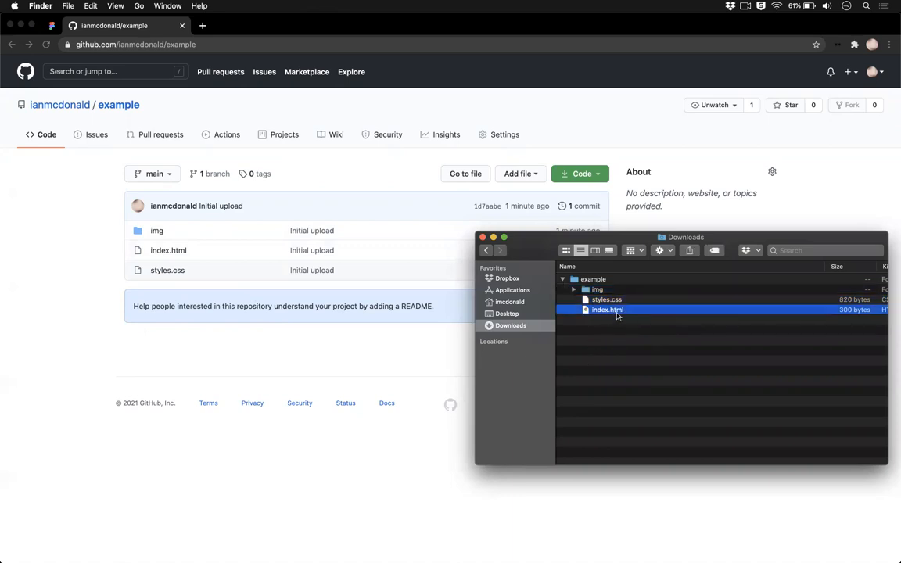
left_click_drag(621, 311, 348, 251)
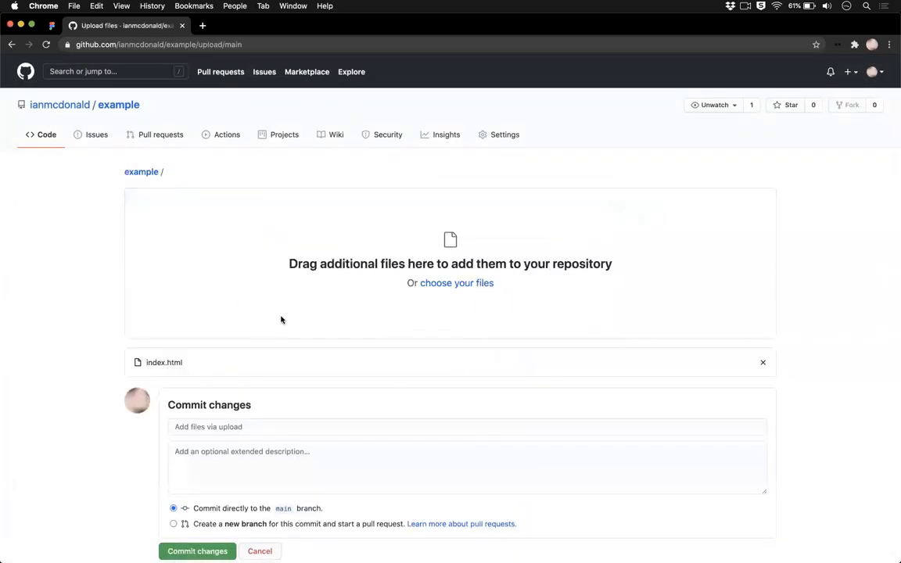
scroll(282, 319, "down", 2)
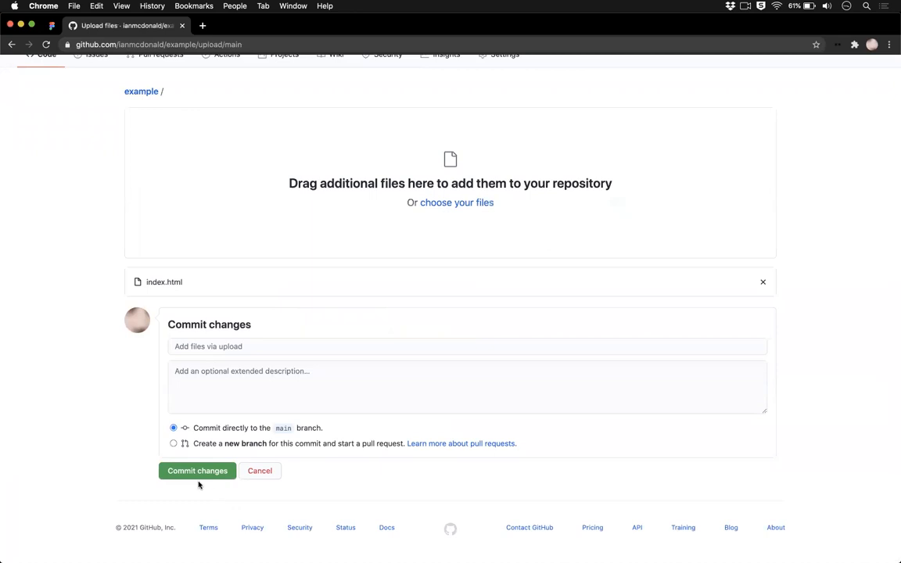
scroll(177, 145, "up", 3)
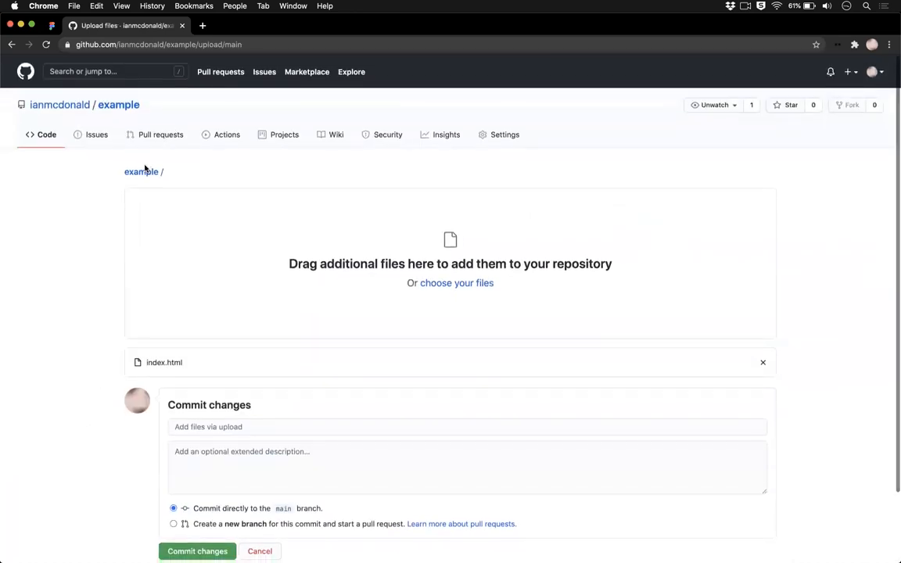
left_click(146, 175)
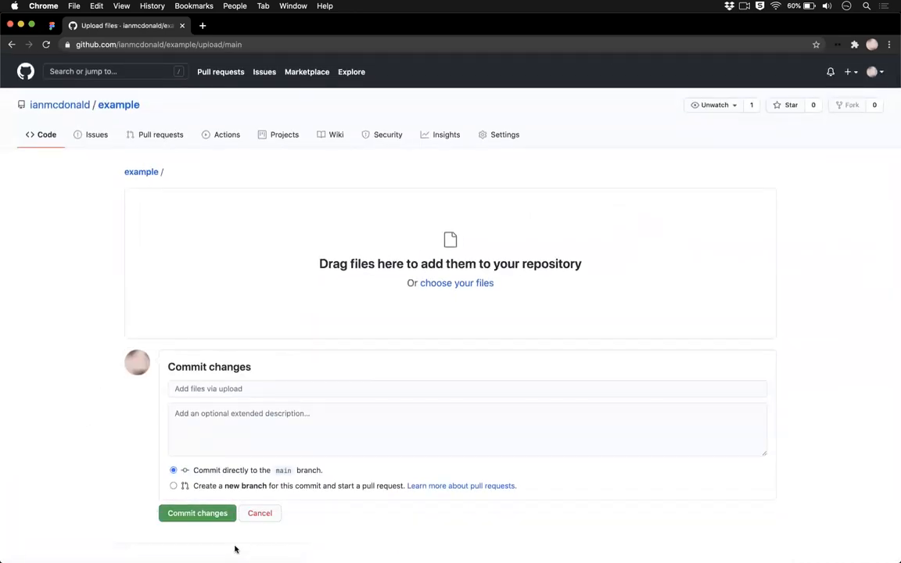
left_click(266, 514)
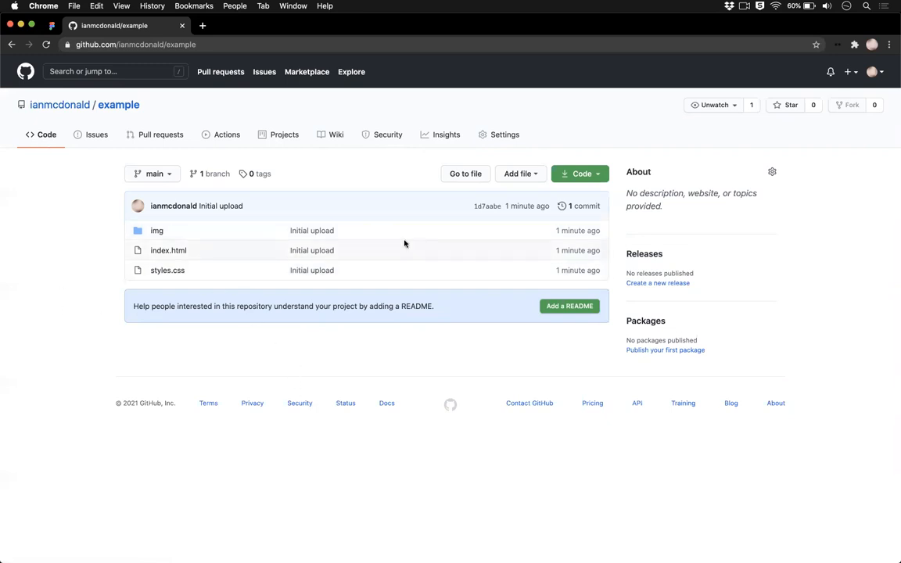
Step: Look through the repository's settings to the GitHub Pages section and view the linked GitHub Pages introduction site
left_click(498, 136)
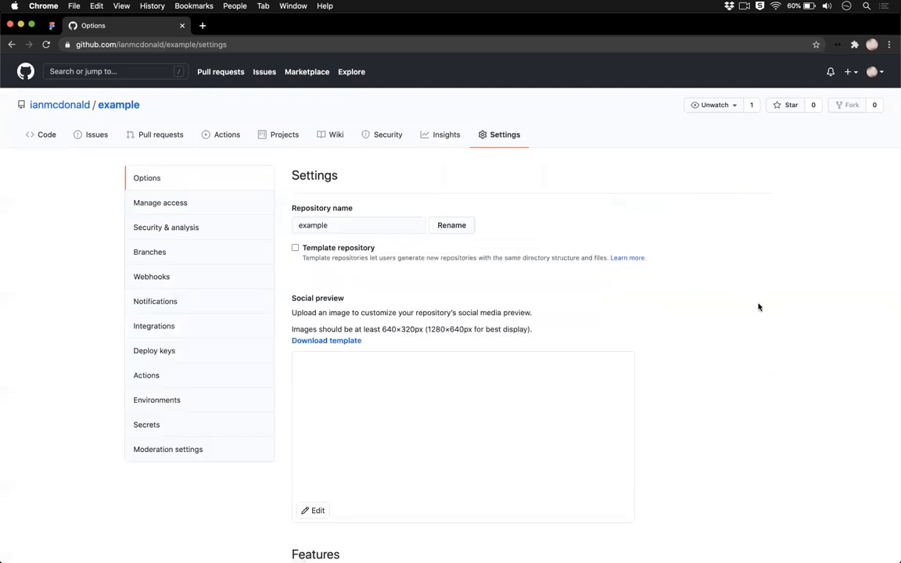
scroll(758, 307, "down", 5)
scroll(759, 307, "up", 5)
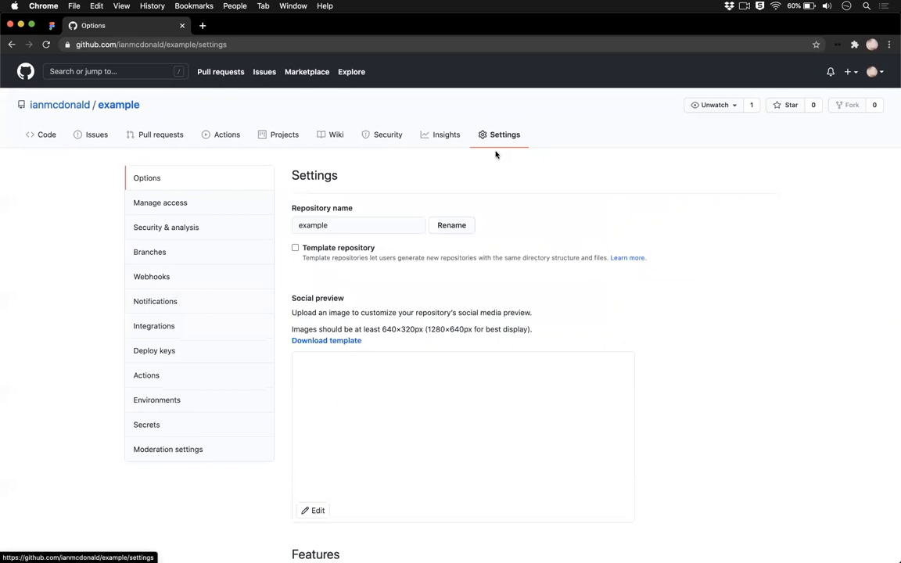
scroll(438, 207, "down", 1)
left_click(350, 187)
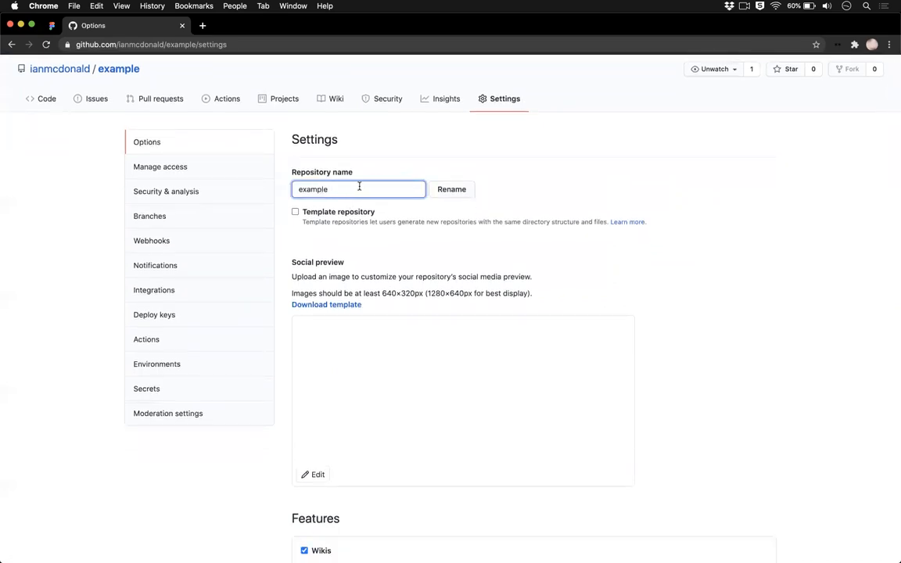
scroll(359, 188, "down", 1)
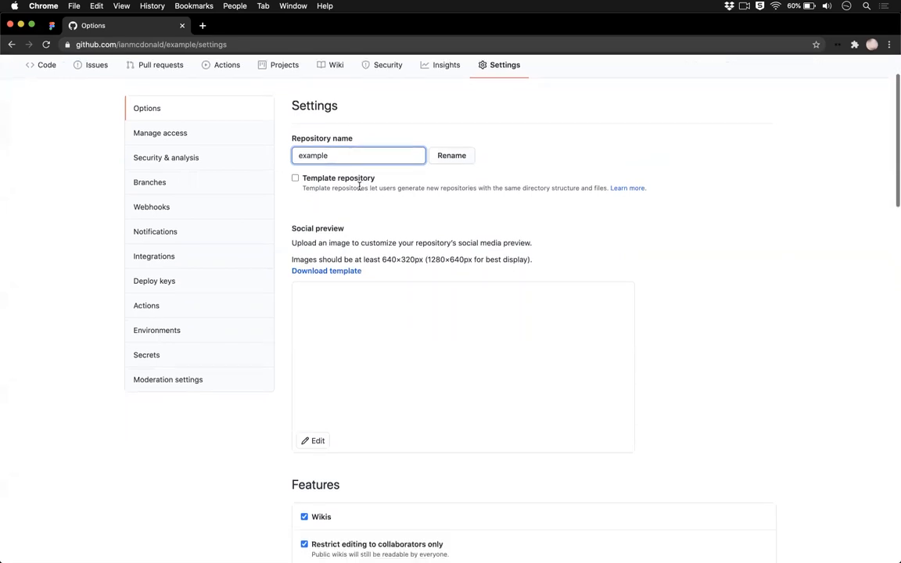
scroll(622, 237, "down", 5)
scroll(622, 236, "down", 15)
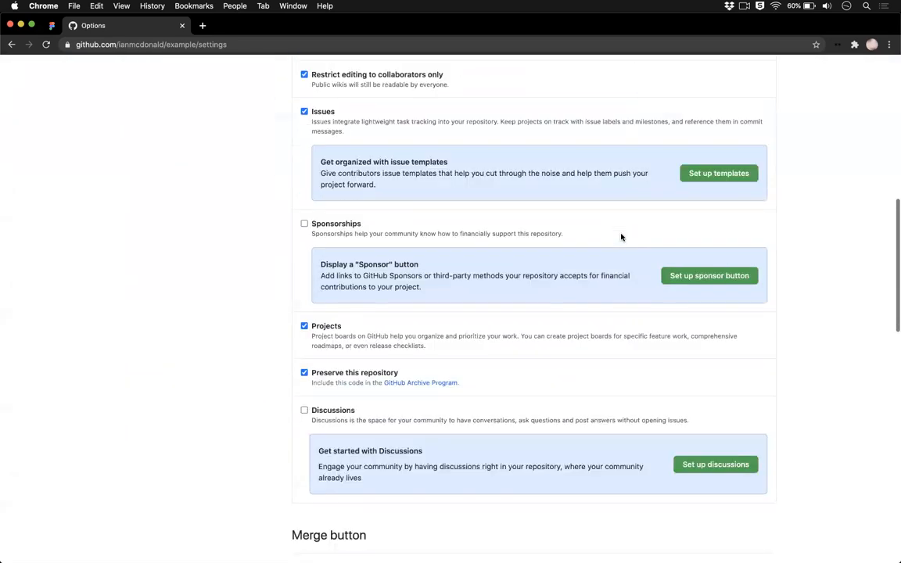
scroll(622, 236, "down", 2)
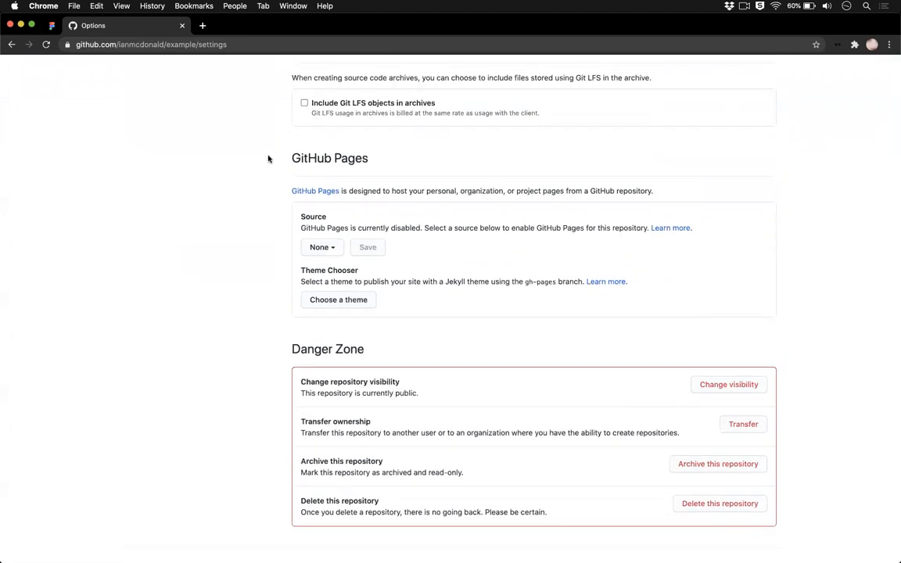
left_click(321, 198)
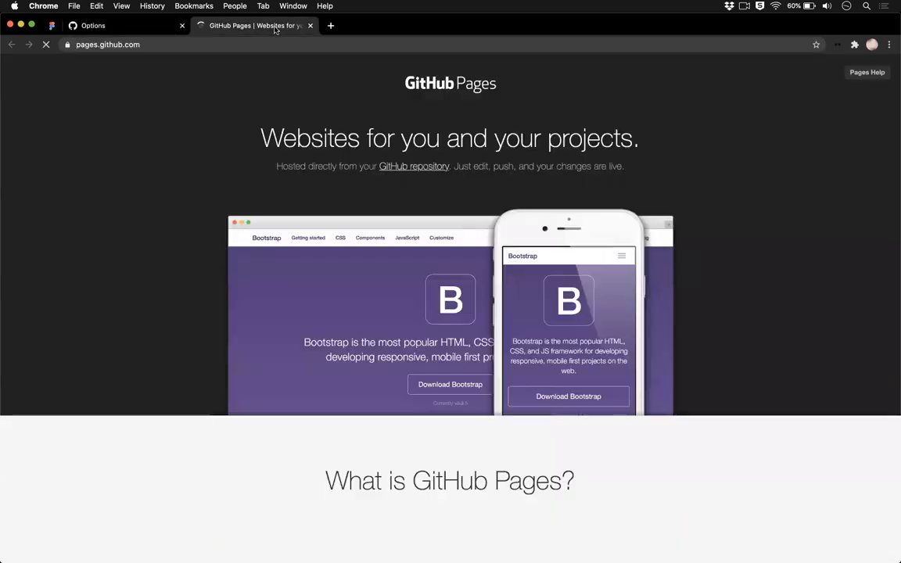
left_click(117, 26)
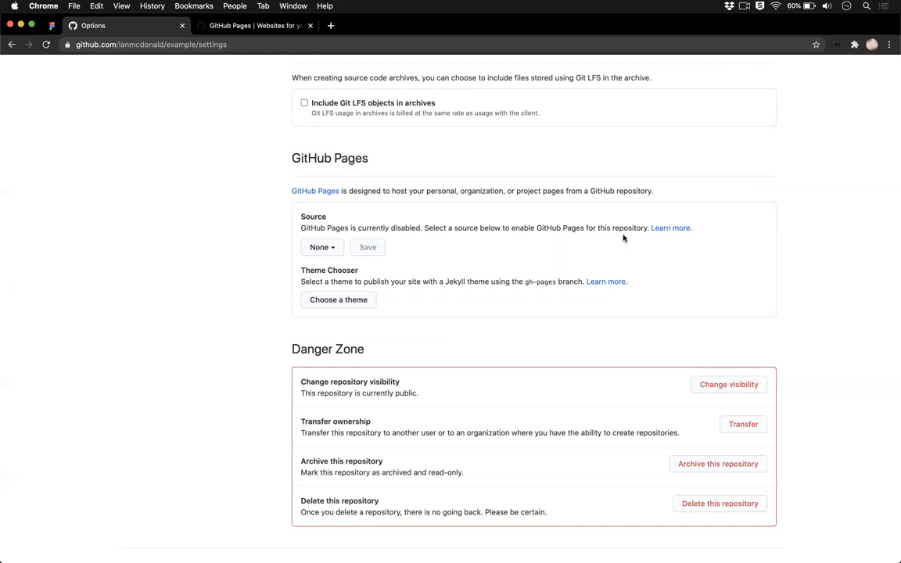
Step: Set the GitHub Pages source to the main branch with the / (root) folder and save it
left_click(333, 251)
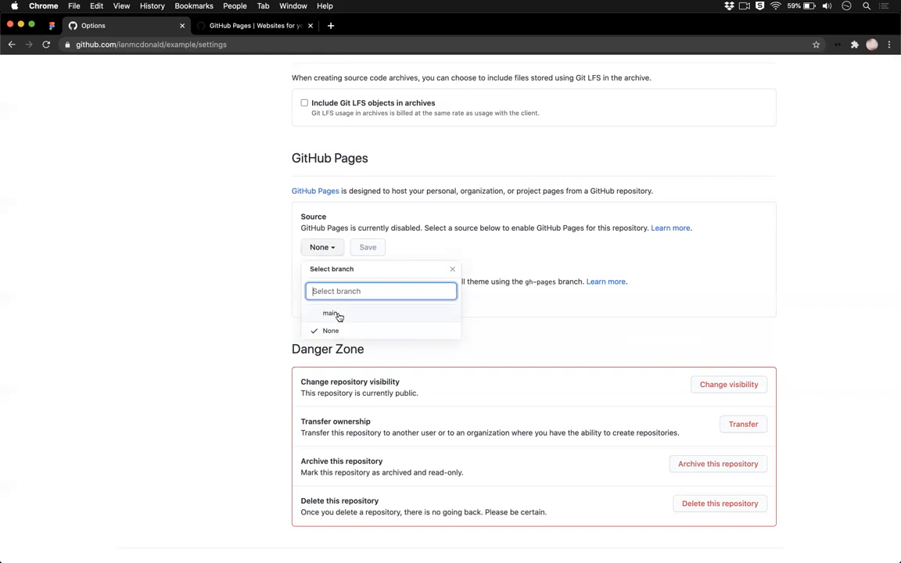
left_click(338, 315)
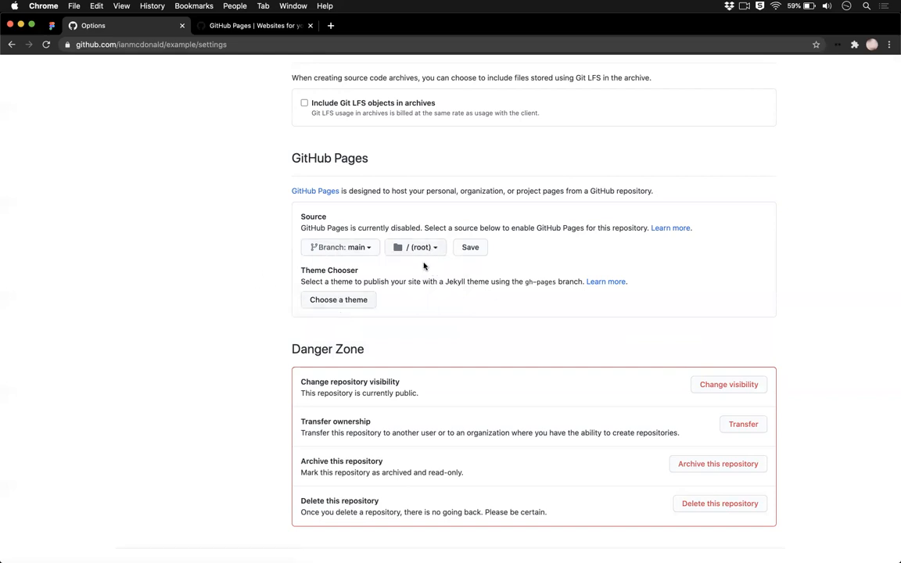
left_click(472, 248)
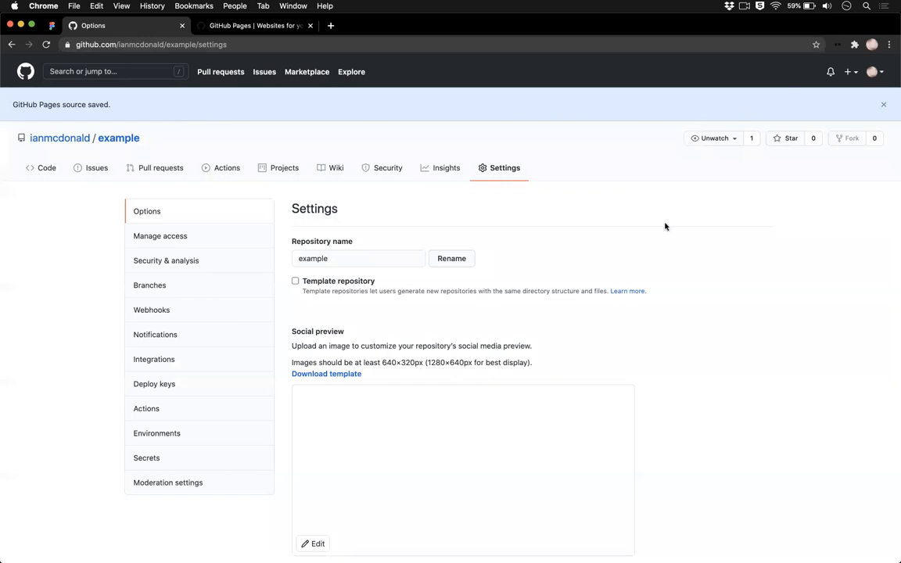
Step: Check the publishing status in the GitHub Pages settings, refresh the page and view the published example site
scroll(706, 266, "down", 10)
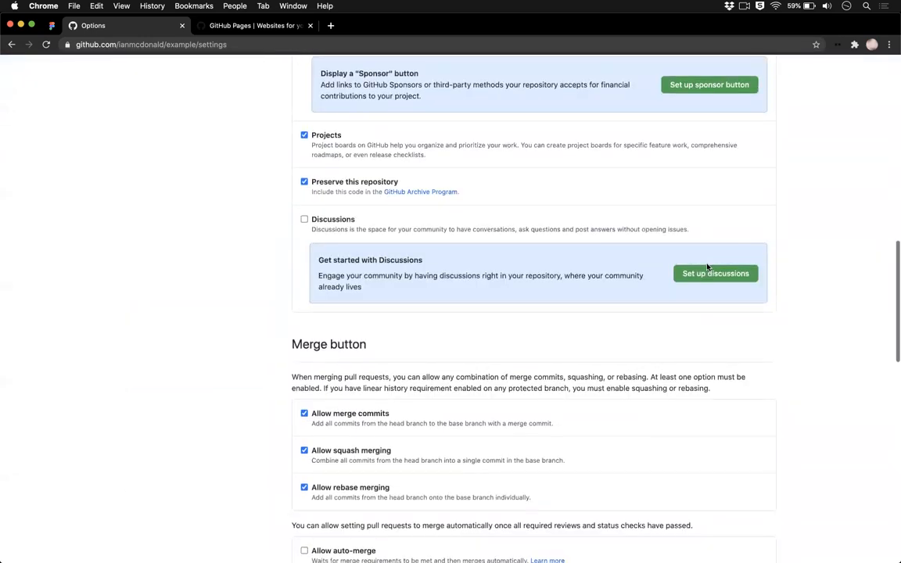
scroll(707, 266, "down", 10)
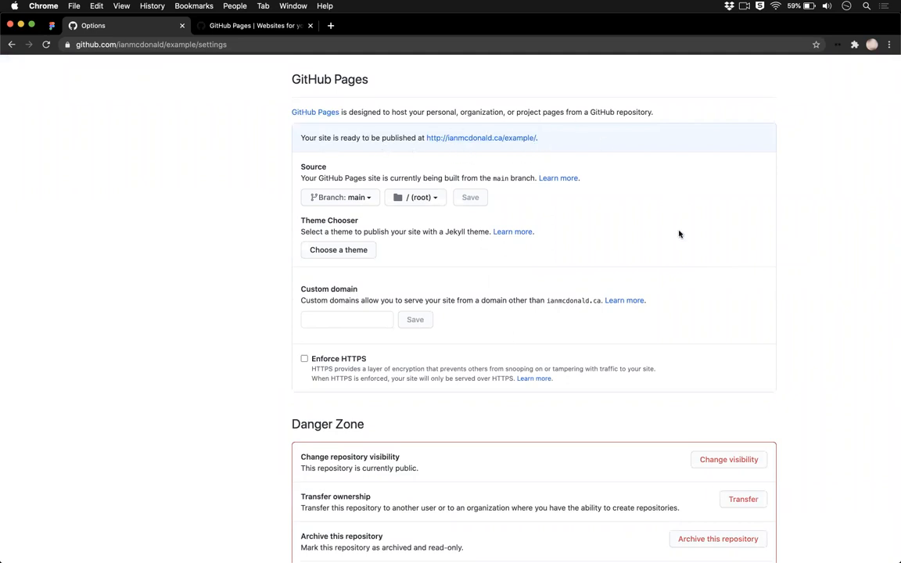
key("super+r")
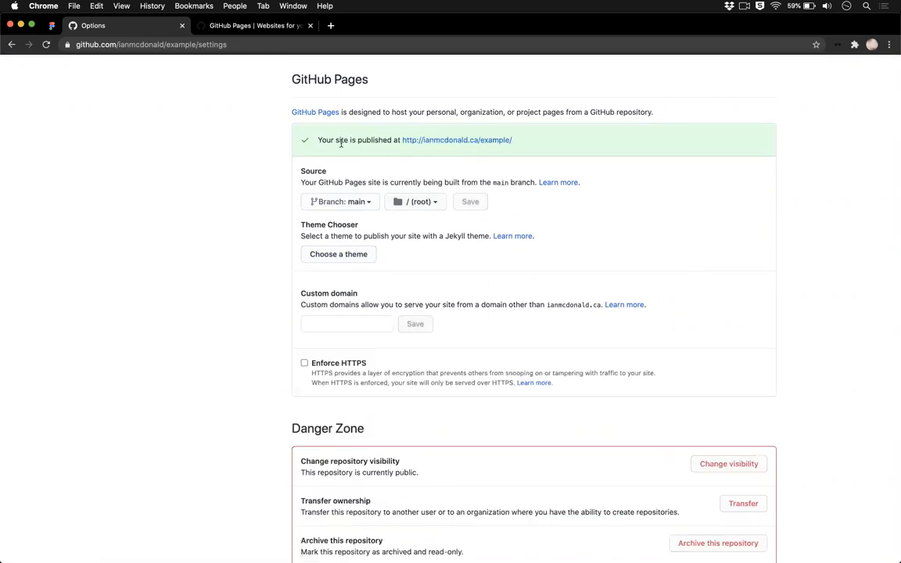
left_click(468, 140, "super")
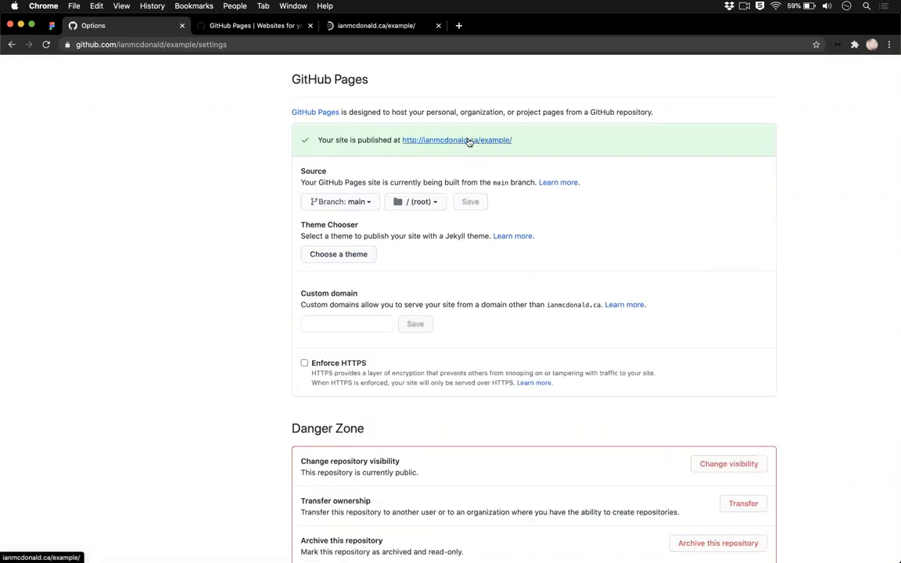
key("super+3")
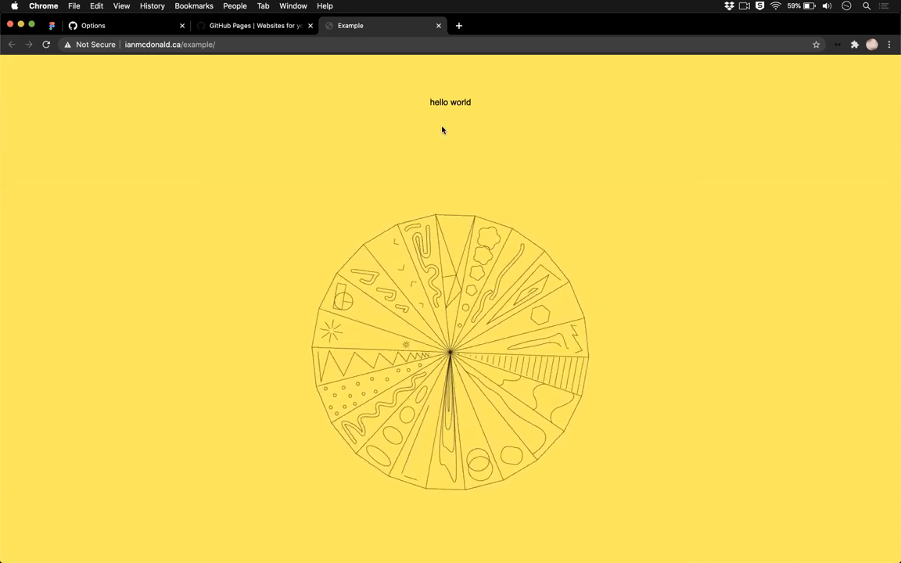
Step: Copy the published site's address from the GitHub Pages settings and save it as the website in the repository's details
left_click(127, 26)
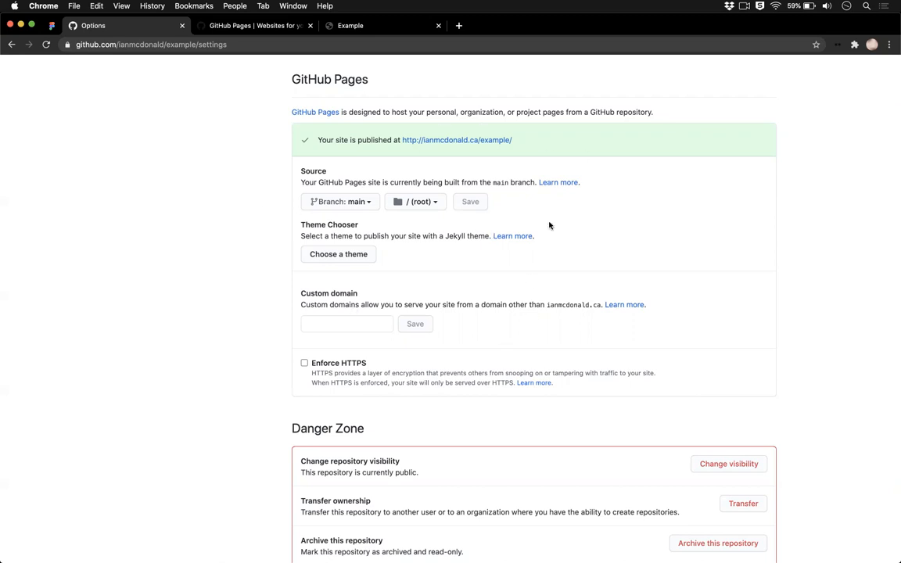
left_click_drag(514, 141, 399, 139)
key("super+c")
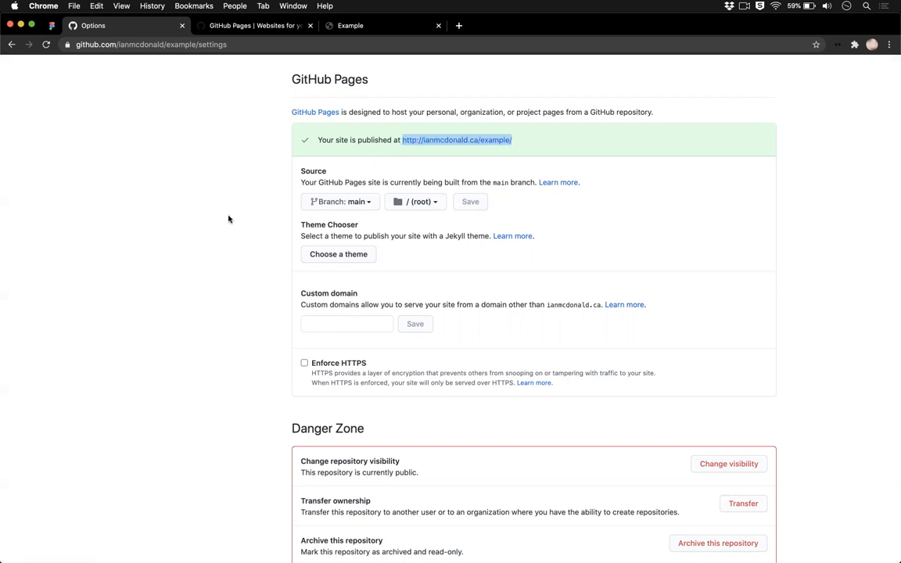
scroll(227, 219, "up", 1)
scroll(227, 219, "up", 15)
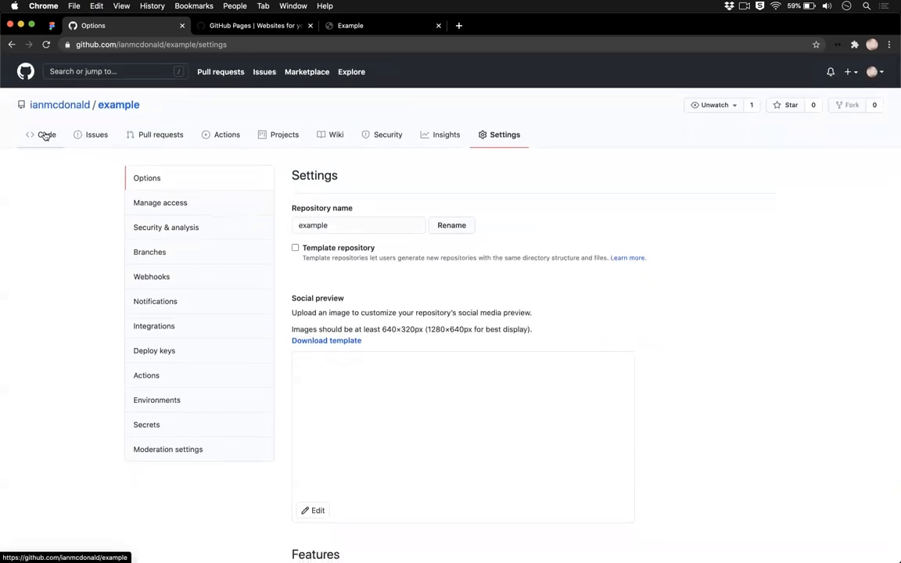
left_click(48, 135)
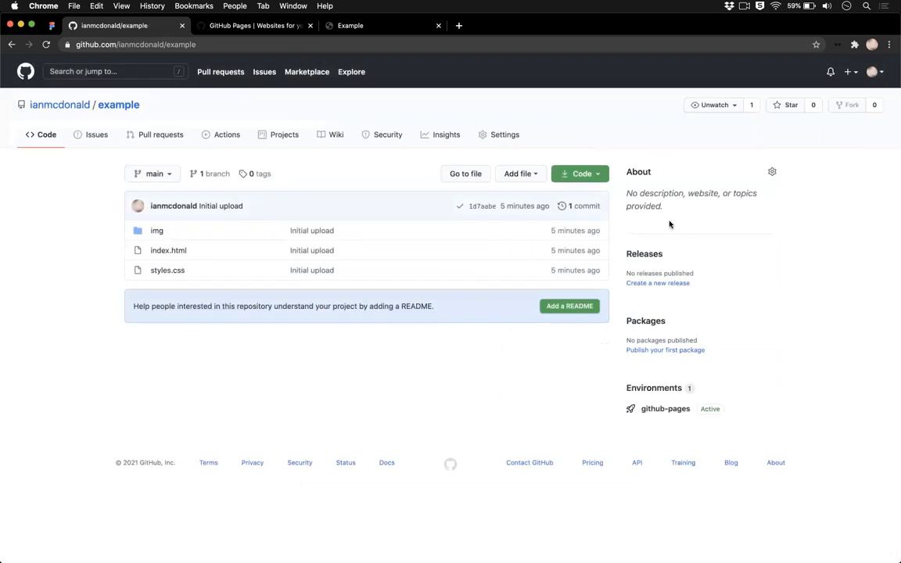
left_click(771, 172)
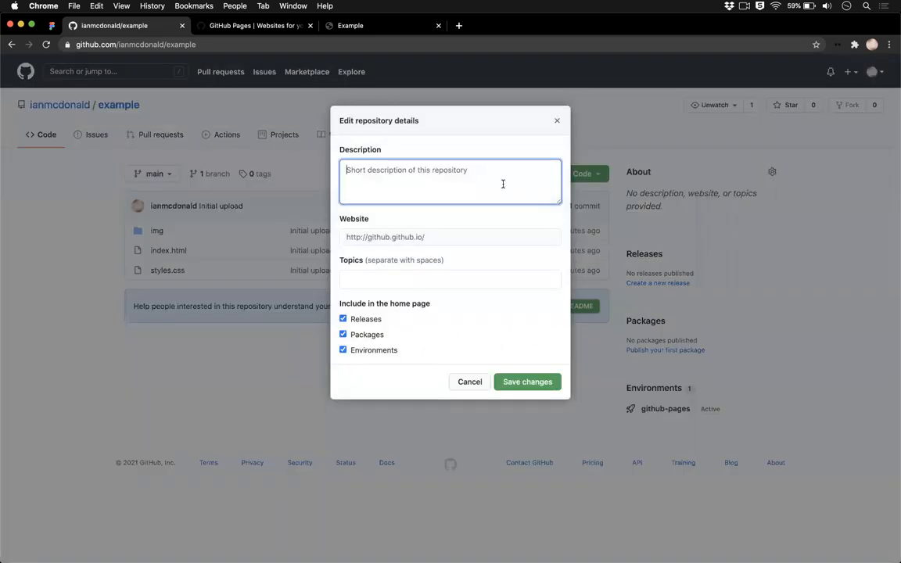
left_click(382, 237)
key("super+v")
type("/")
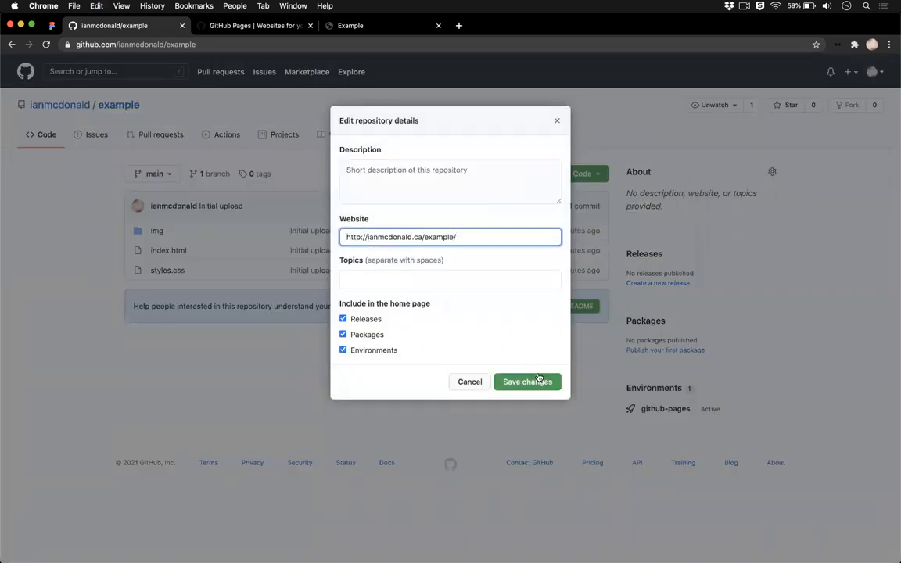
left_click(535, 383)
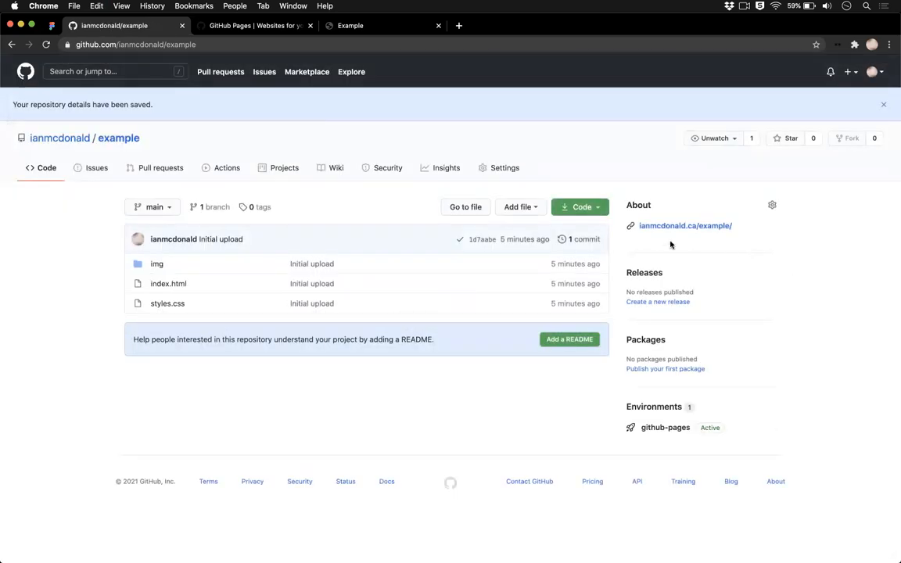